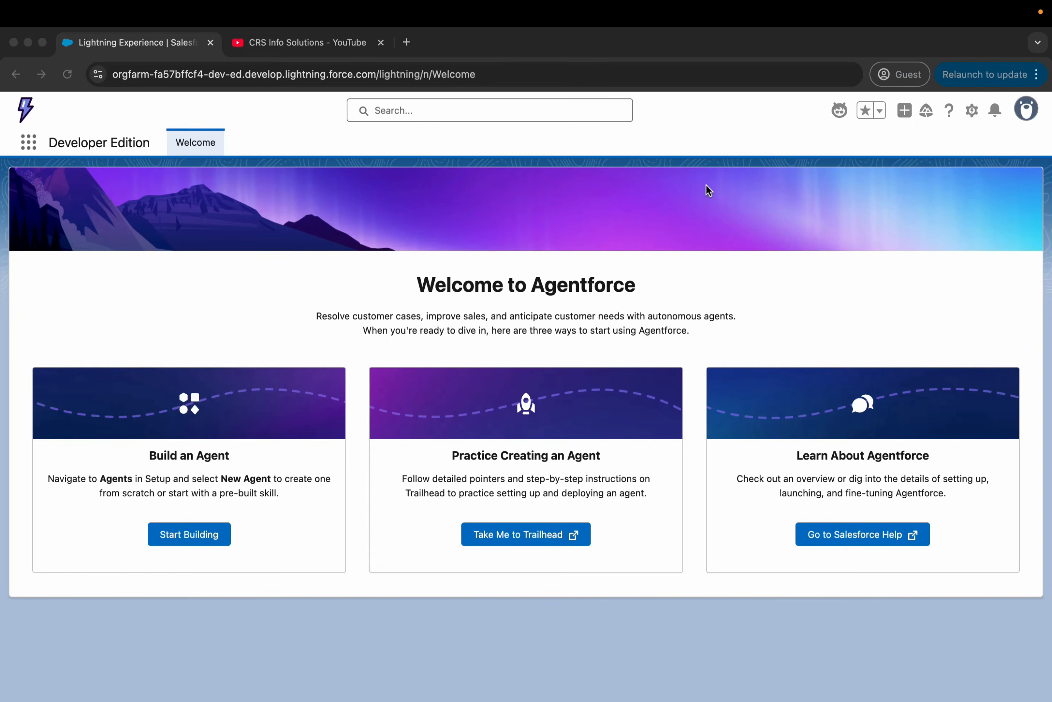
Step: Open the org's Setup and go to the Object Manager
{"action": "left_click", "coordinate": [971, 112]}
{"action": "left_click", "coordinate": [971, 112]}
{"action": "left_click", "coordinate": [888, 185]}
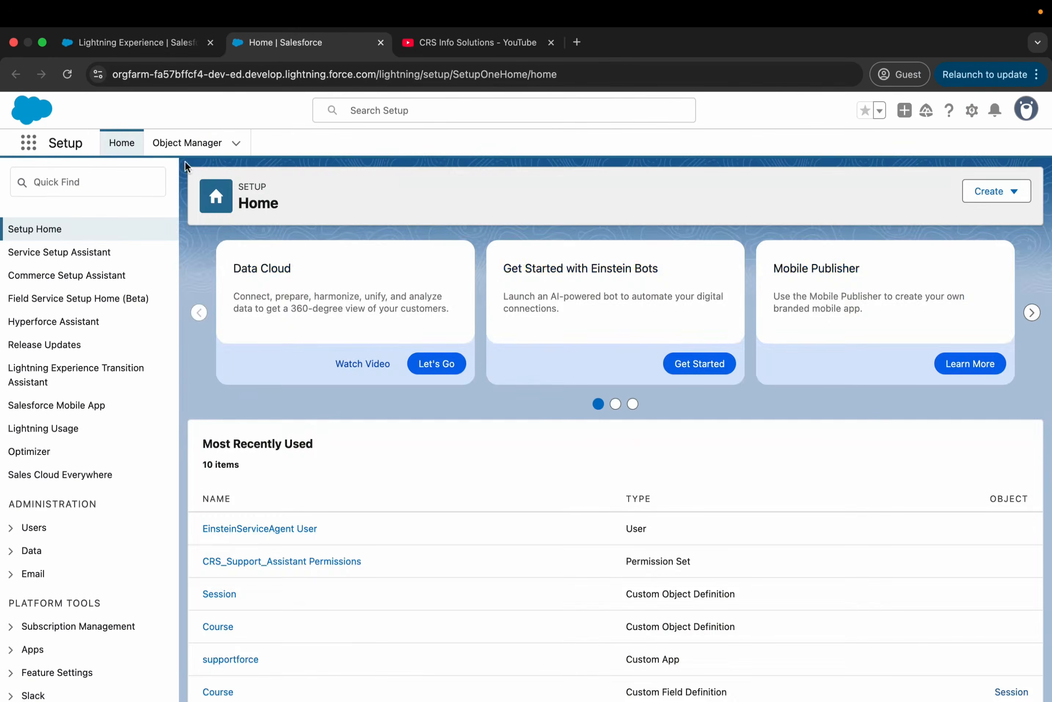
{"action": "left_click", "coordinate": [192, 144]}
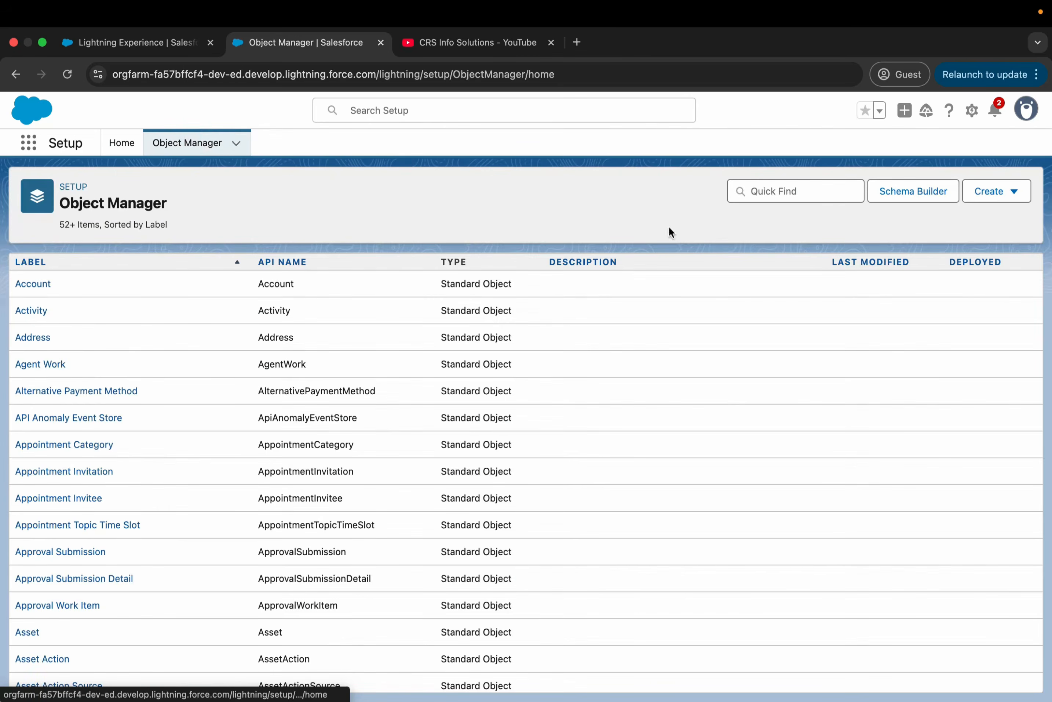
Step: Search the objects for "course", open the Course custom object and examine its fields and relationships
{"action": "left_click", "coordinate": [795, 192]}
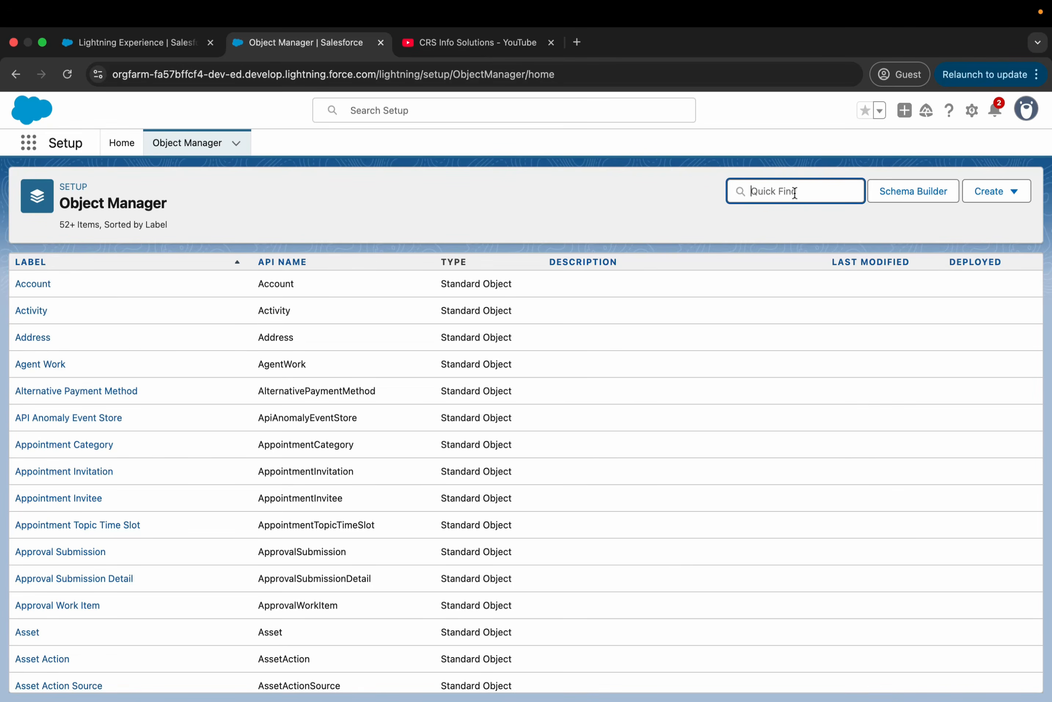
{"action": "type", "text": "course"}
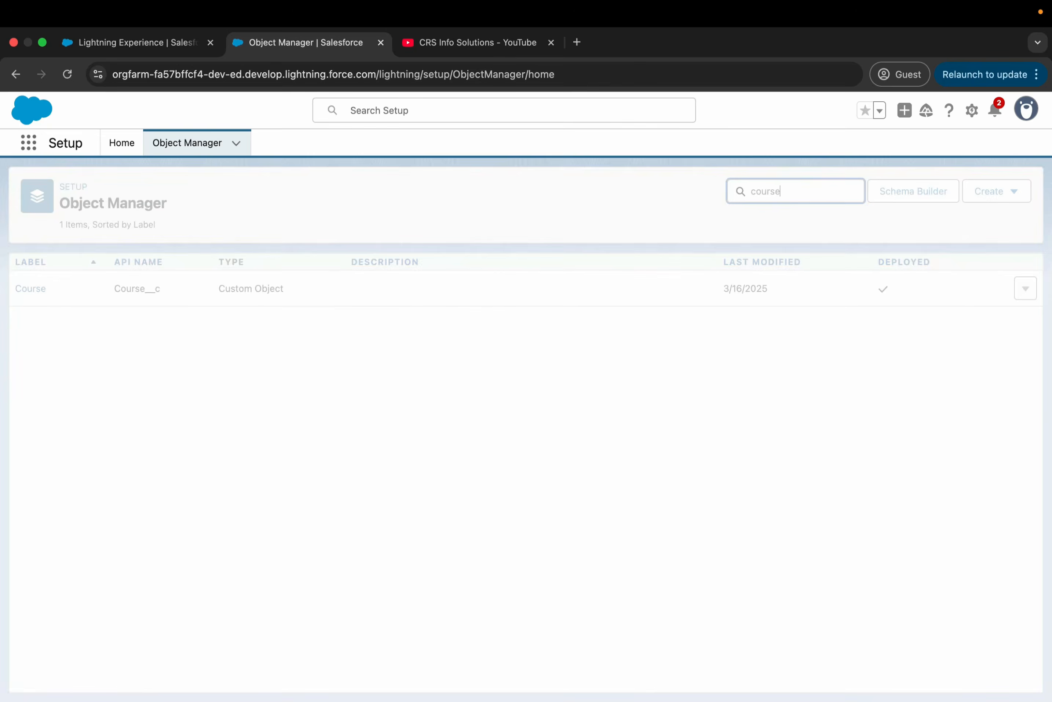
{"action": "left_click", "coordinate": [30, 289]}
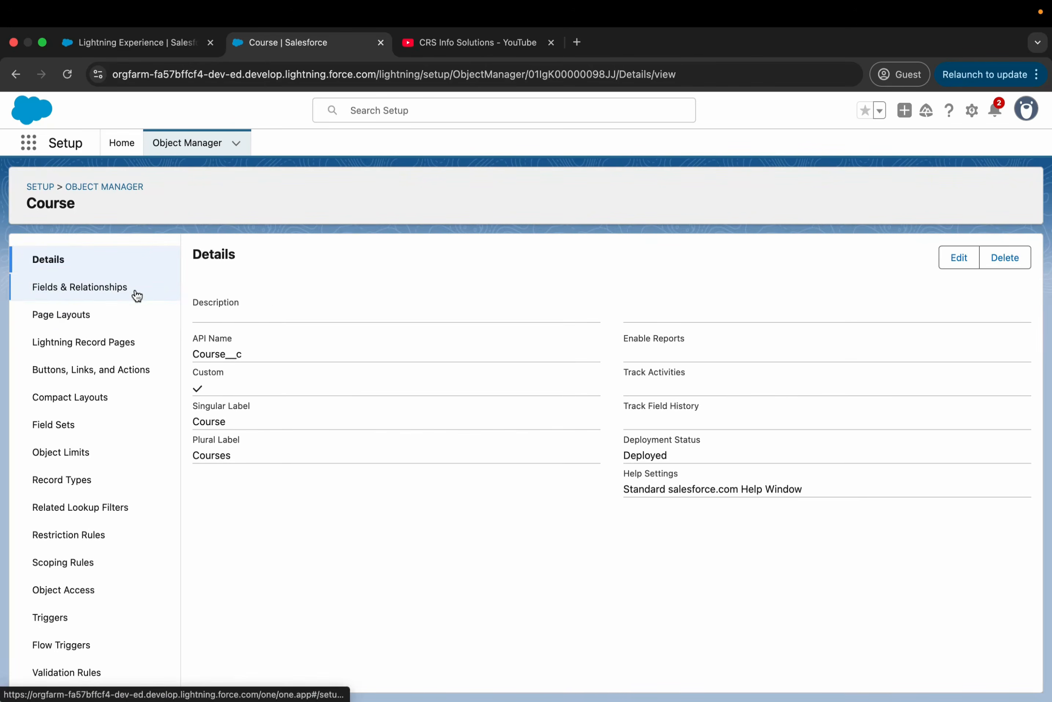
{"action": "left_click", "coordinate": [135, 289]}
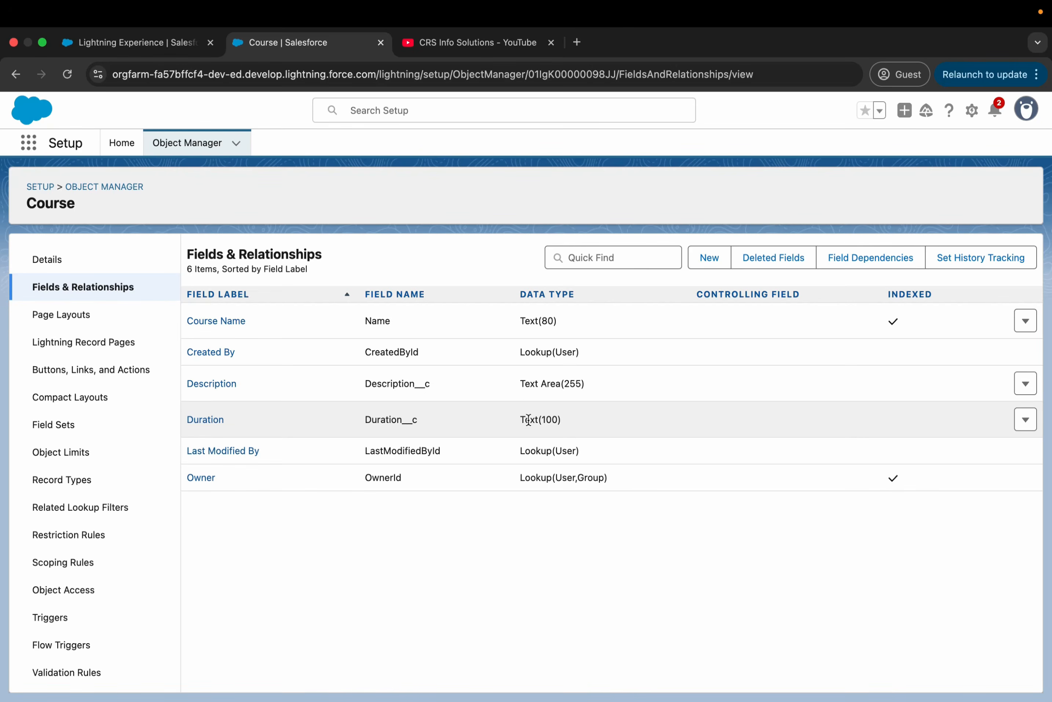
Step: Search the Object Manager for "session", open the Session custom object and examine its fields and relationships
{"action": "left_click", "coordinate": [205, 151]}
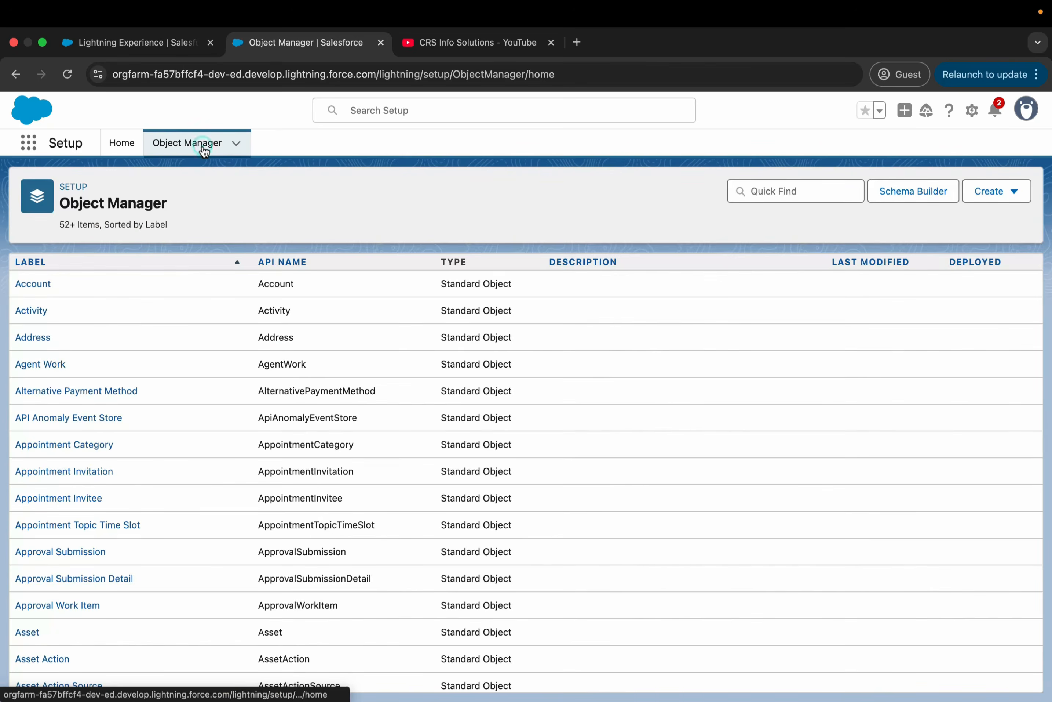
{"action": "left_click", "coordinate": [777, 192]}
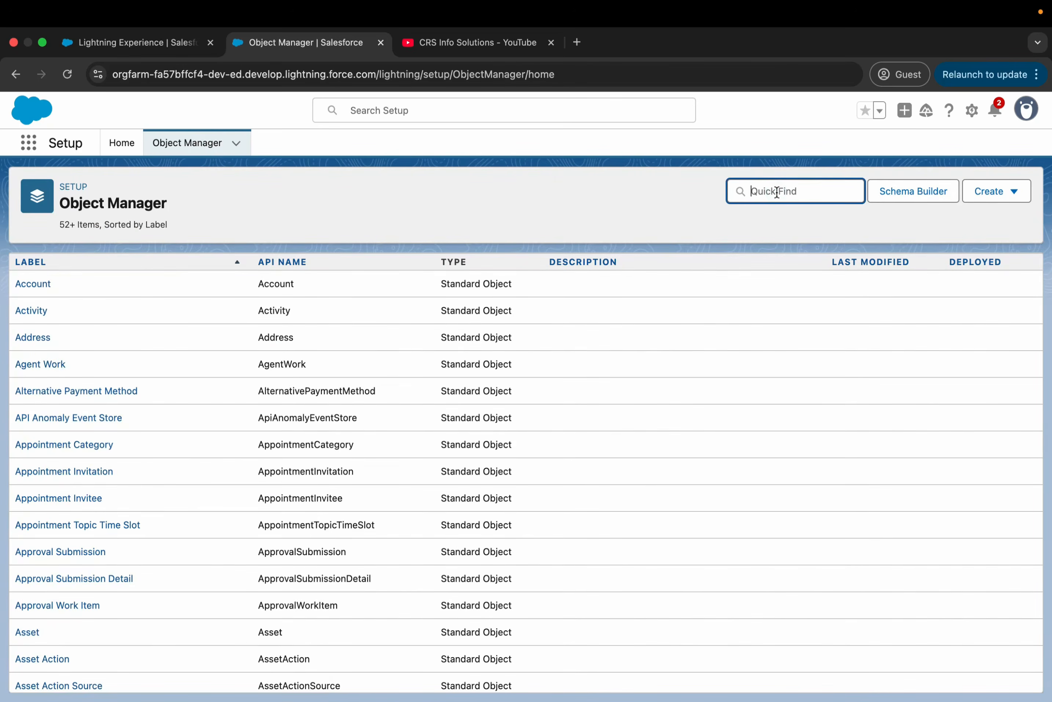
{"action": "type", "text": "session"}
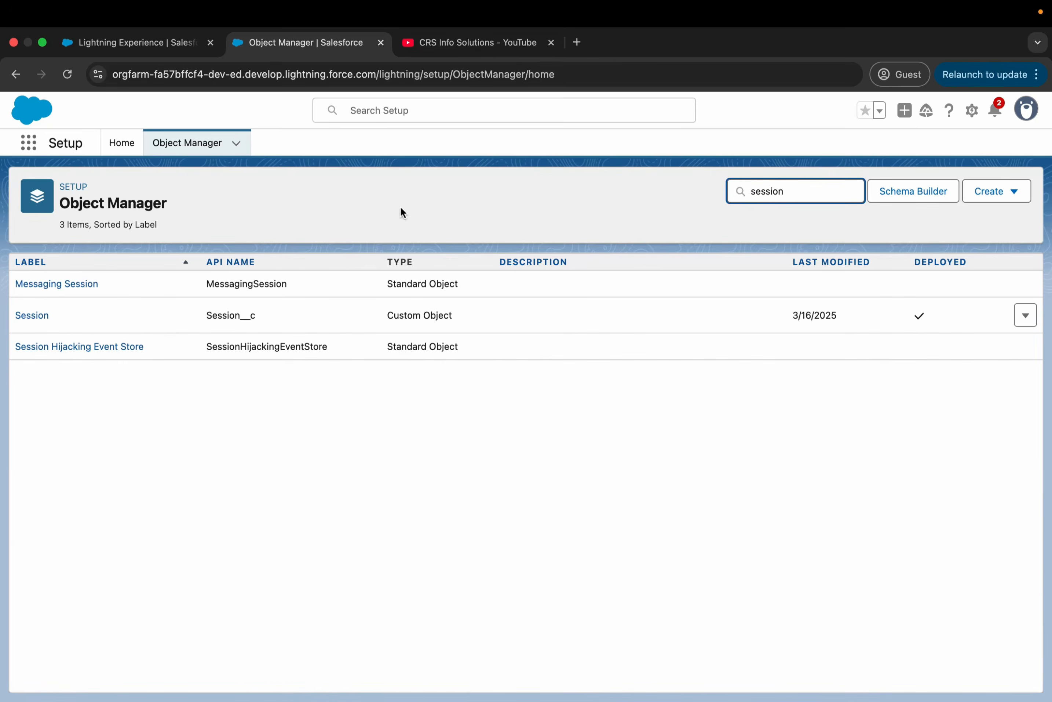
{"action": "left_click", "coordinate": [34, 316]}
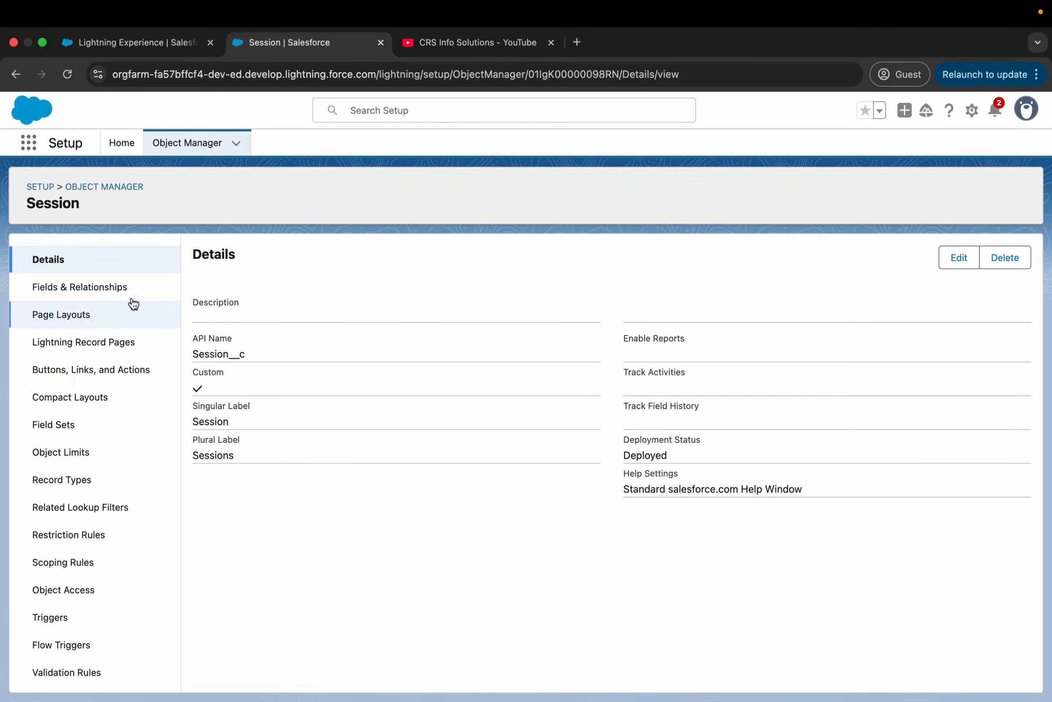
{"action": "left_click", "coordinate": [129, 289]}
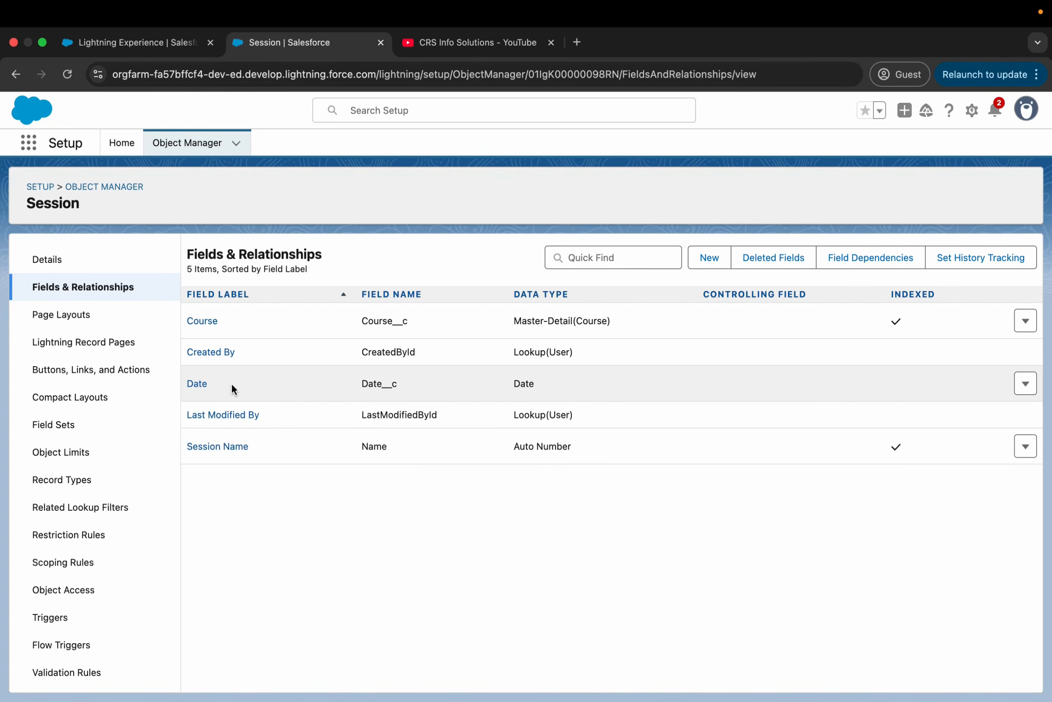
{"action": "left_click", "coordinate": [279, 325]}
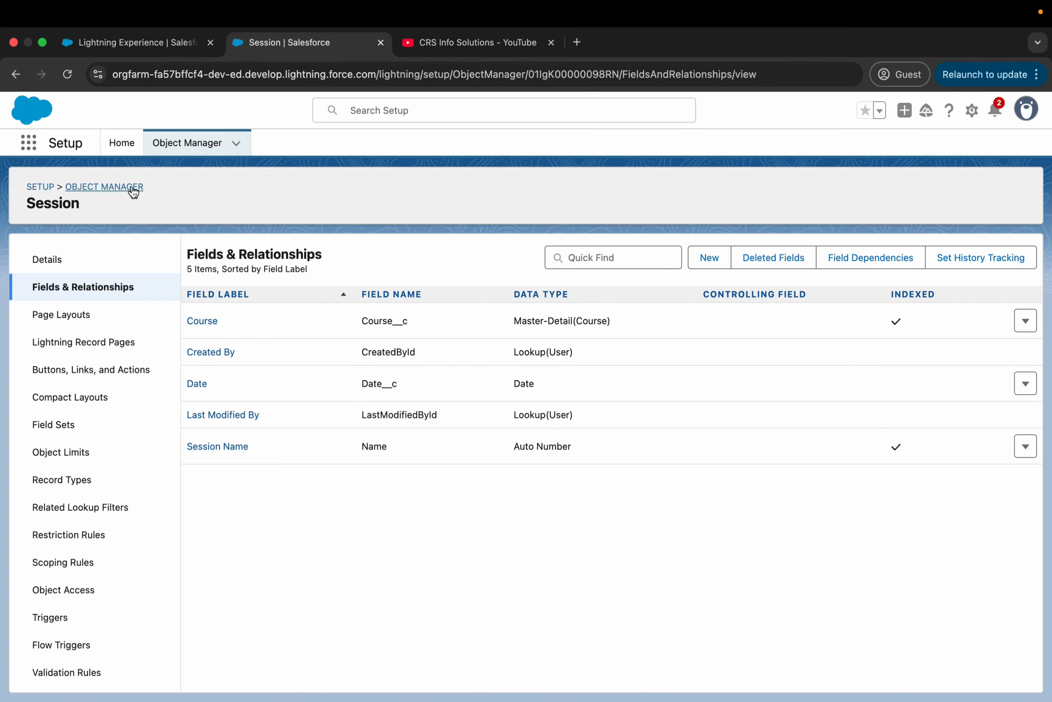
Step: Return to Setup Home, search the setup pages for "agent" and open the Agents page
{"action": "left_click", "coordinate": [121, 144]}
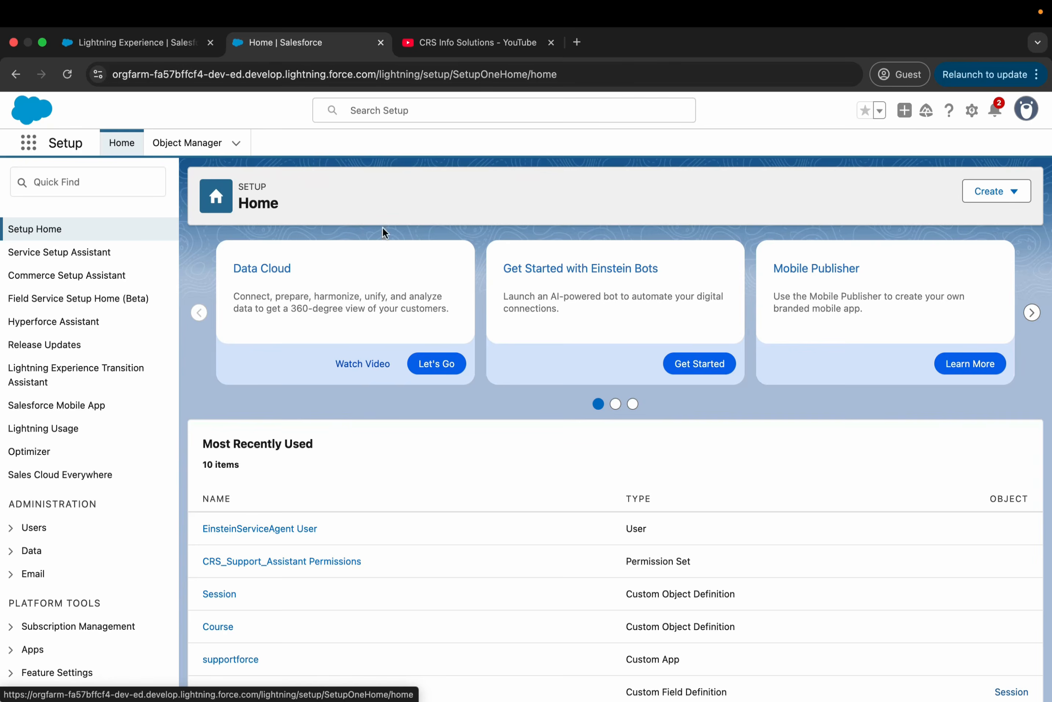
{"action": "left_click", "coordinate": [110, 186]}
{"action": "type", "text": "agent"}
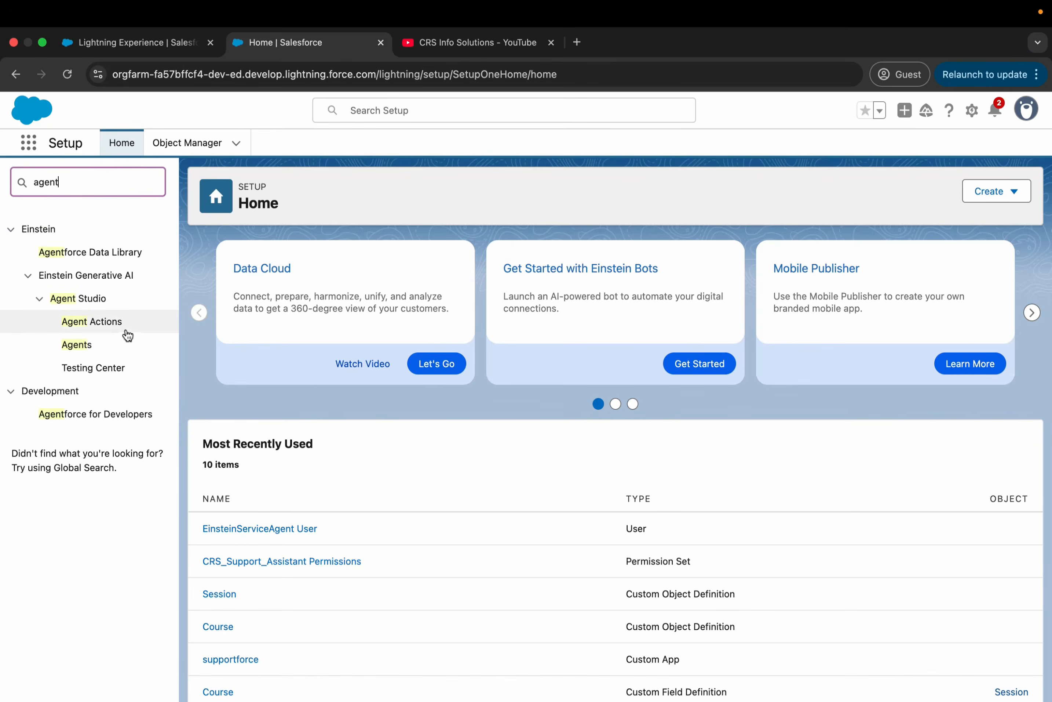
{"action": "left_click", "coordinate": [82, 345]}
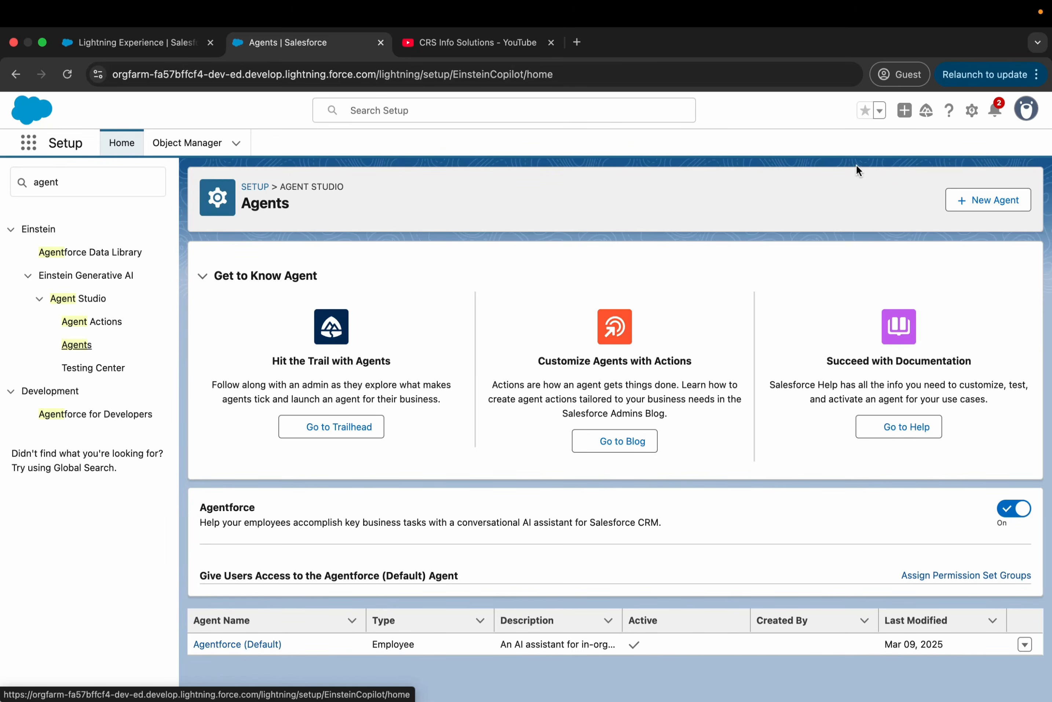
Step: Start a new agent based on the Agentforce Service Agent template and continue to the topic review
{"action": "left_click", "coordinate": [996, 201]}
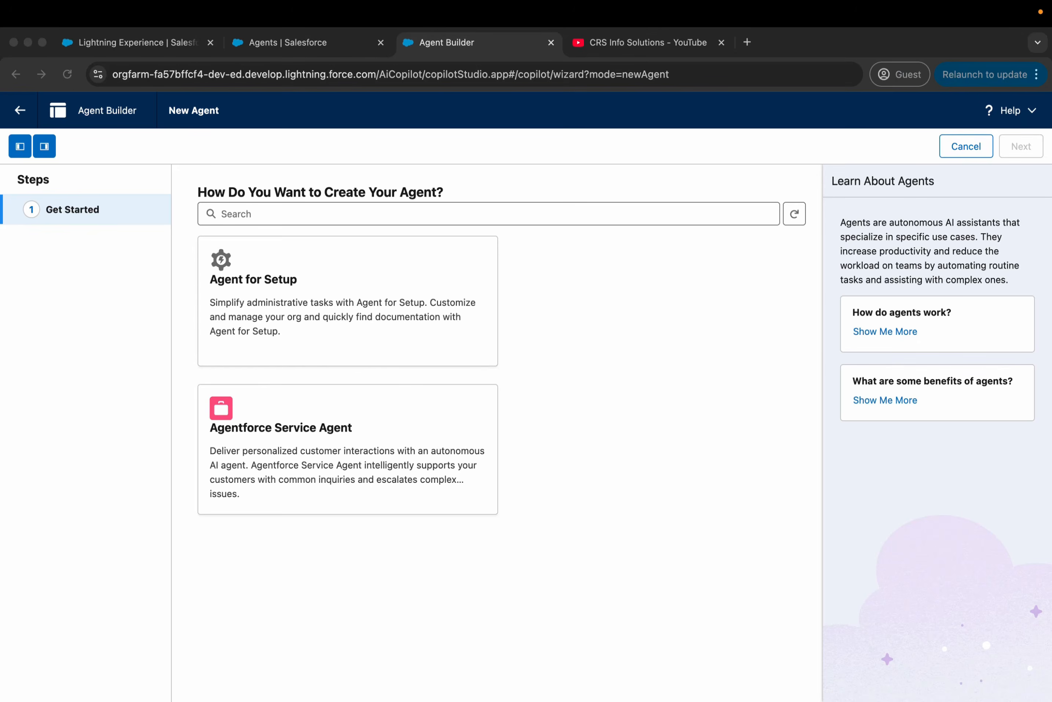
{"action": "left_click", "coordinate": [341, 439]}
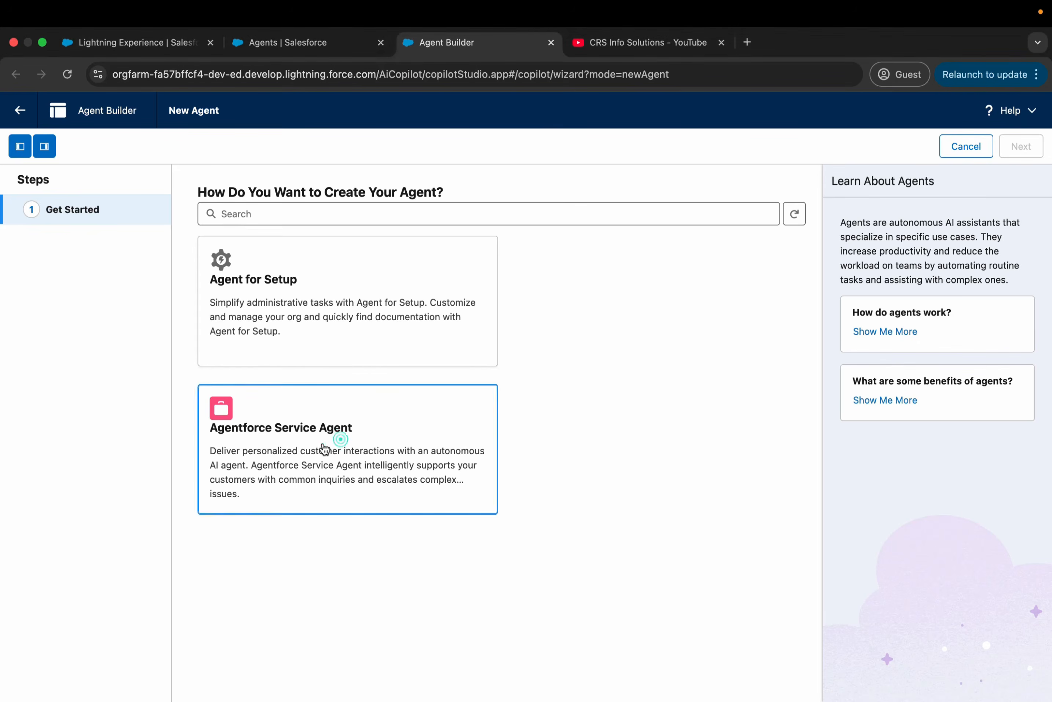
{"action": "left_click", "coordinate": [324, 448]}
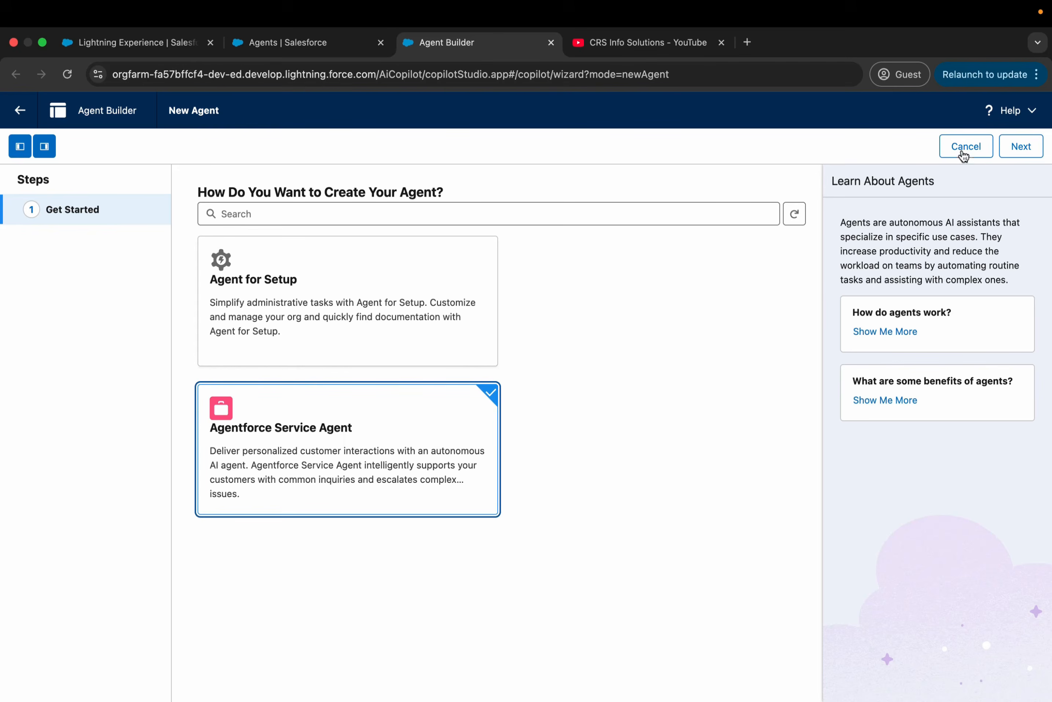
{"action": "left_click", "coordinate": [1020, 152]}
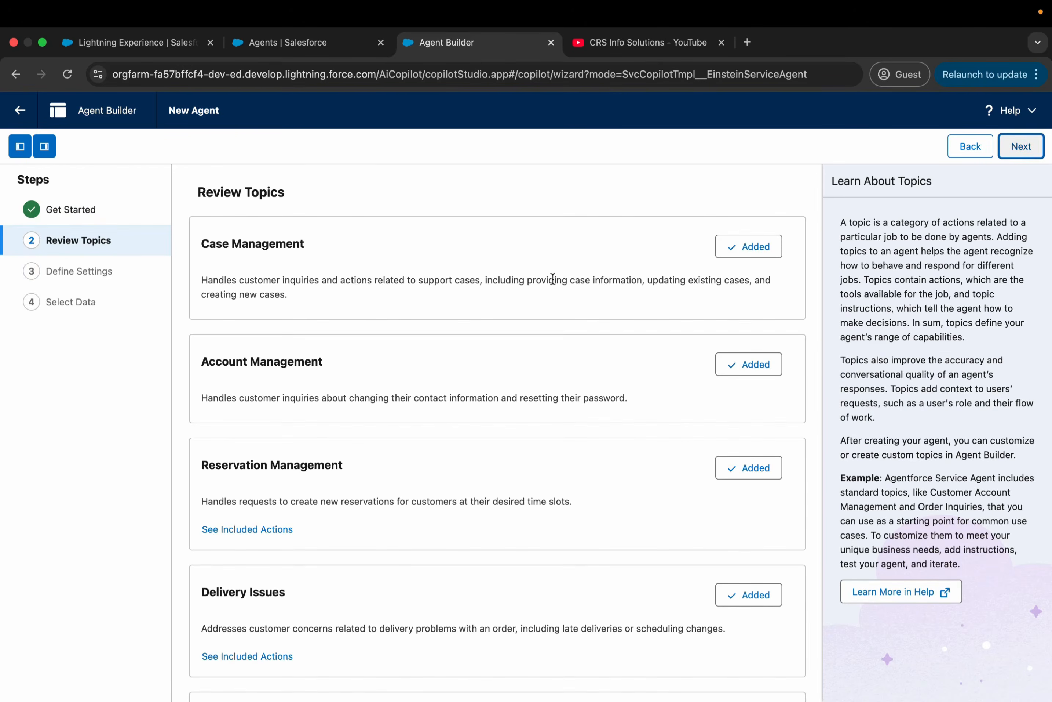
Step: Examine the list of preselected topics and their descriptions, from Case Management to General FAQ
{"action": "scroll", "coordinate": [552, 278], "scroll_direction": "down", "scroll_amount": 3}
{"action": "scroll", "coordinate": [551, 279], "scroll_direction": "up", "scroll_amount": 3}
{"action": "scroll", "coordinate": [343, 258], "scroll_direction": "down", "scroll_amount": 2}
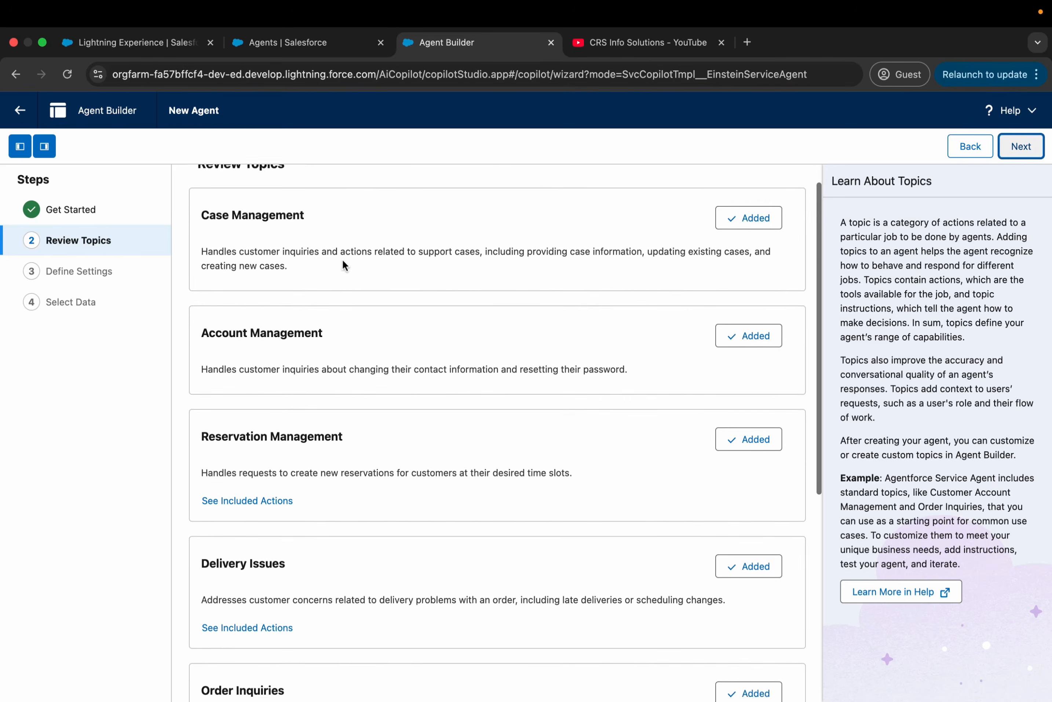
{"action": "scroll", "coordinate": [342, 259], "scroll_direction": "up", "scroll_amount": 2}
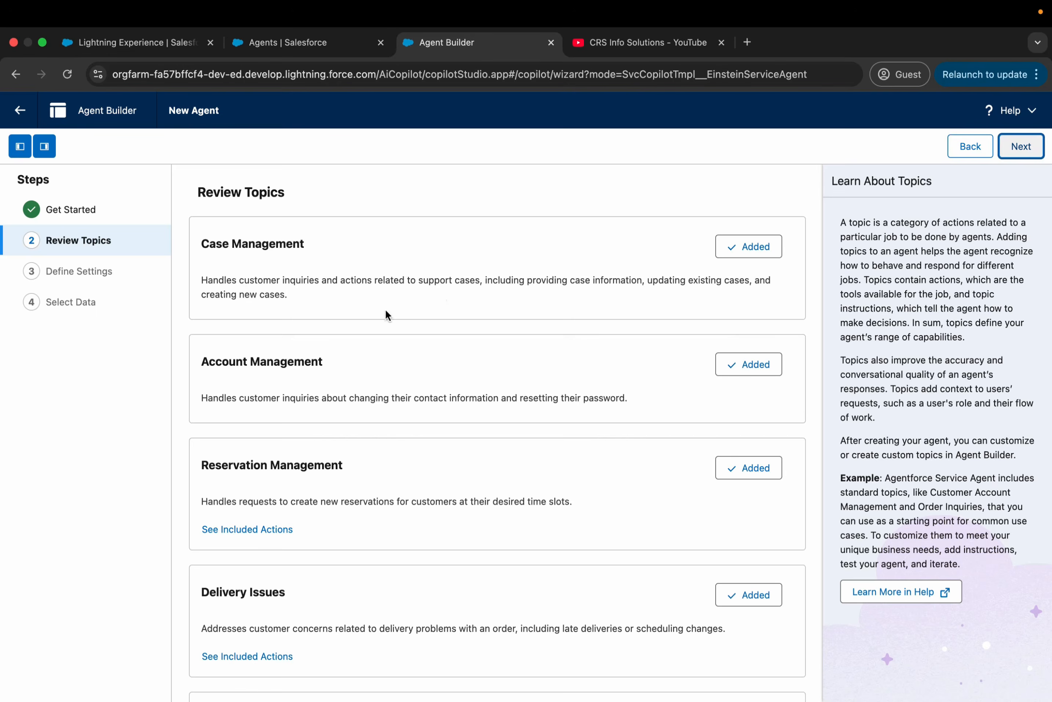
{"action": "scroll", "coordinate": [386, 309], "scroll_direction": "down", "scroll_amount": 3}
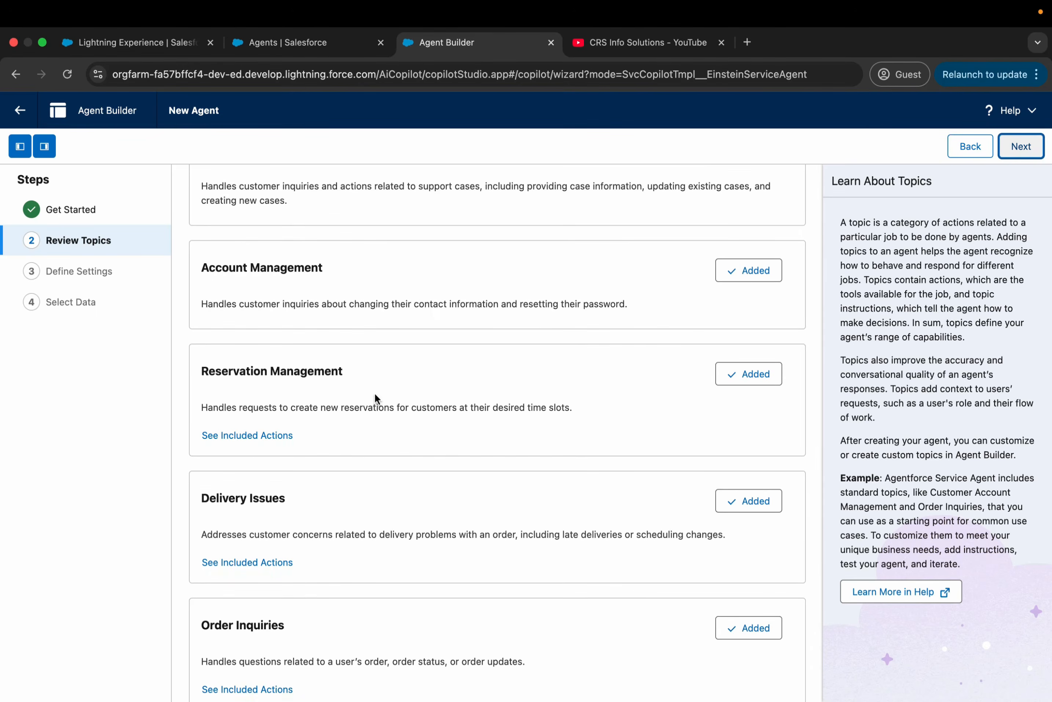
{"action": "scroll", "coordinate": [393, 396], "scroll_direction": "down", "scroll_amount": 3}
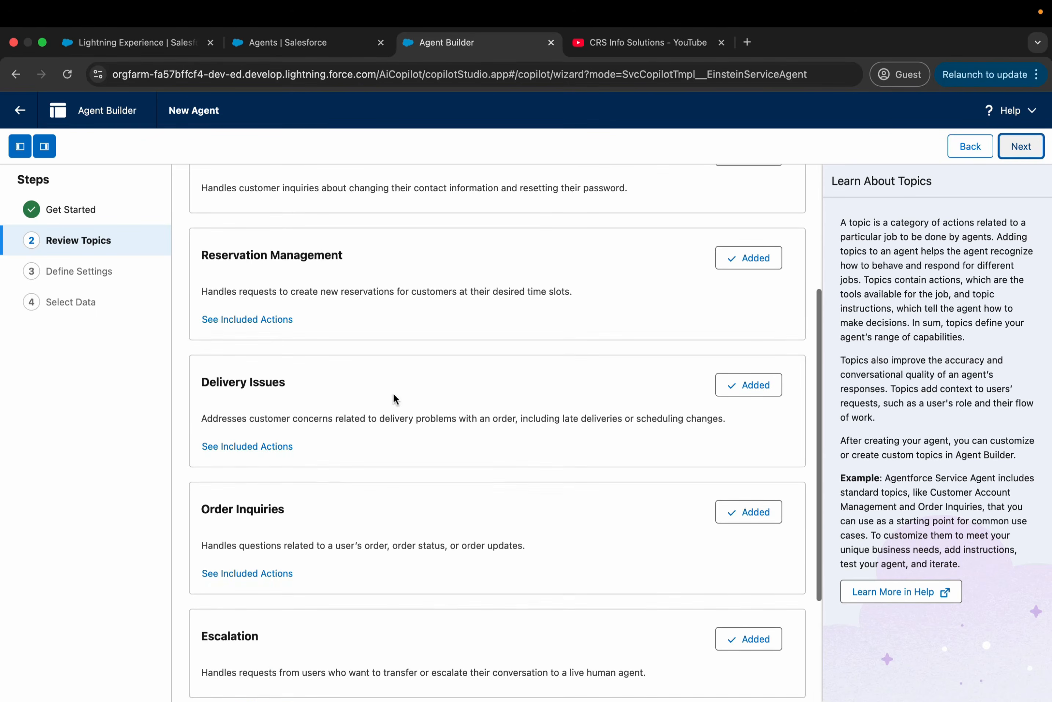
{"action": "scroll", "coordinate": [393, 398], "scroll_direction": "up", "scroll_amount": 6}
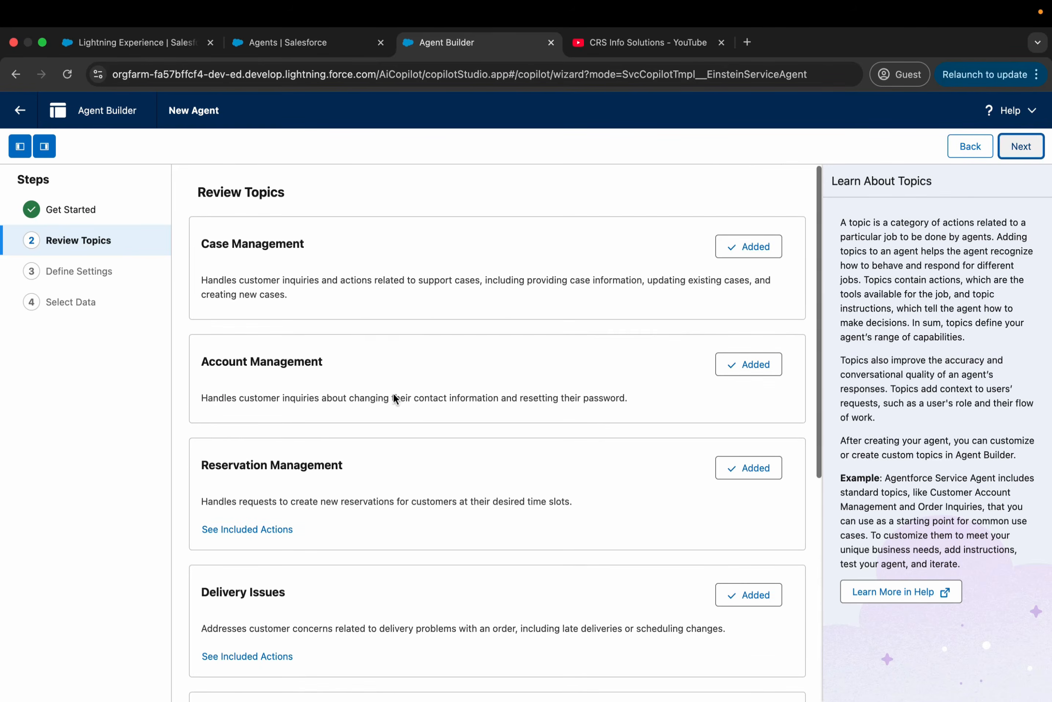
{"action": "scroll", "coordinate": [646, 330], "scroll_direction": "down", "scroll_amount": 10}
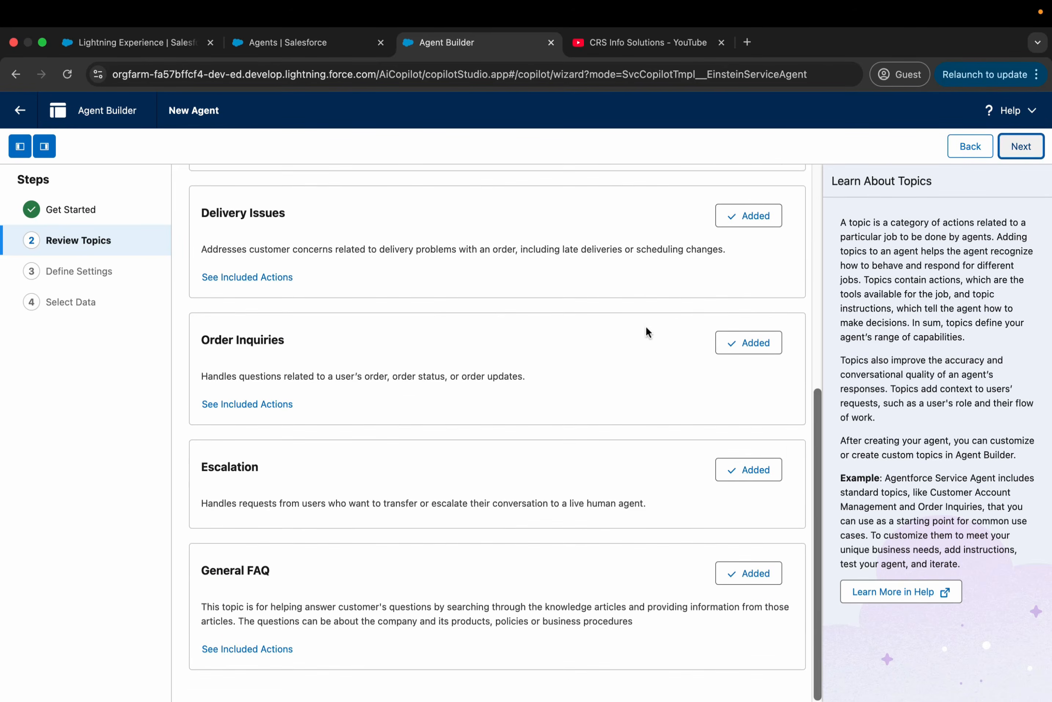
{"action": "scroll", "coordinate": [646, 328], "scroll_direction": "up", "scroll_amount": 10}
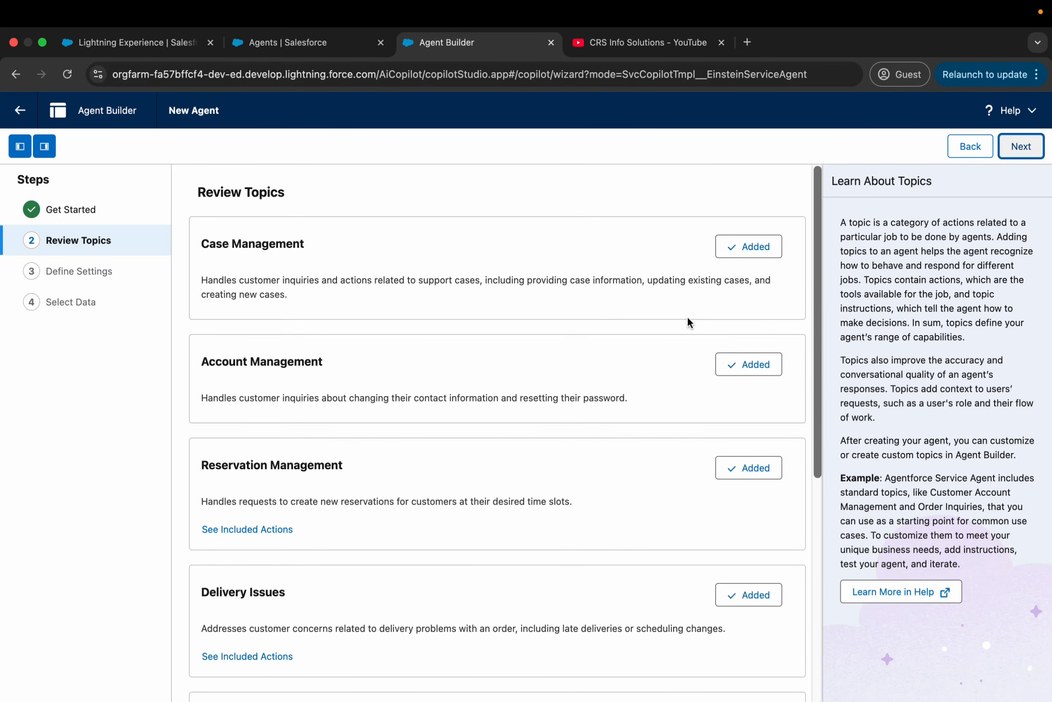
{"action": "scroll", "coordinate": [575, 288], "scroll_direction": "down", "scroll_amount": 5}
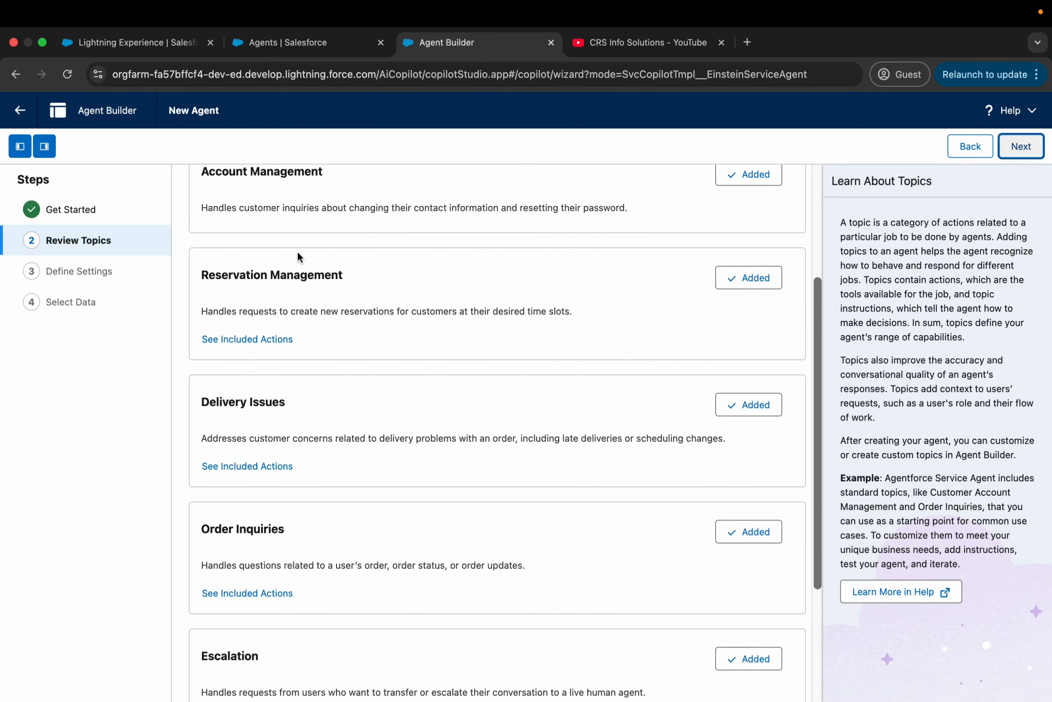
{"action": "scroll", "coordinate": [298, 257], "scroll_direction": "down", "scroll_amount": 5}
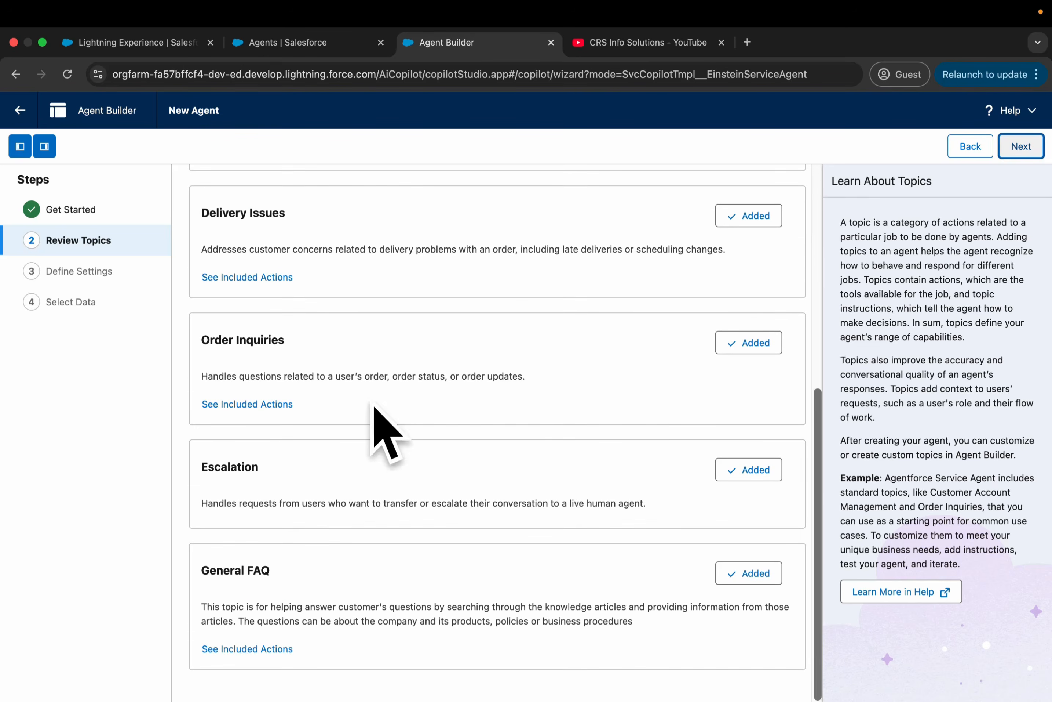
{"action": "scroll", "coordinate": [371, 405], "scroll_direction": "up", "scroll_amount": 10}
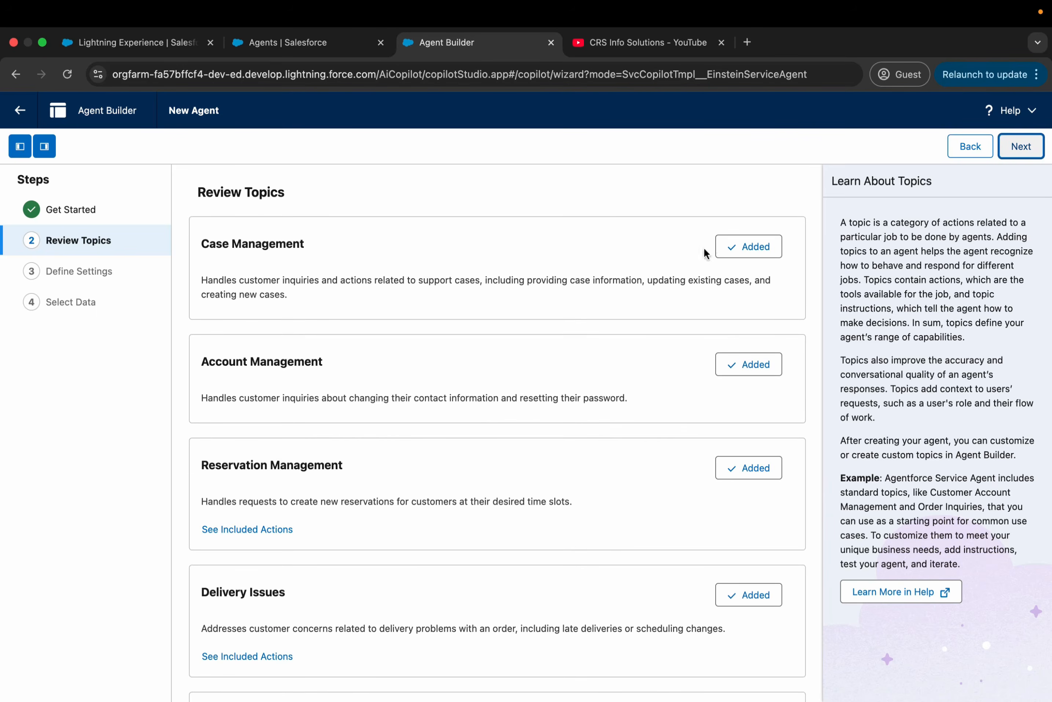
Step: Remove all seven preselected topics, from Case Management through General FAQ, and continue to the agent's settings
{"action": "left_click", "coordinate": [741, 253]}
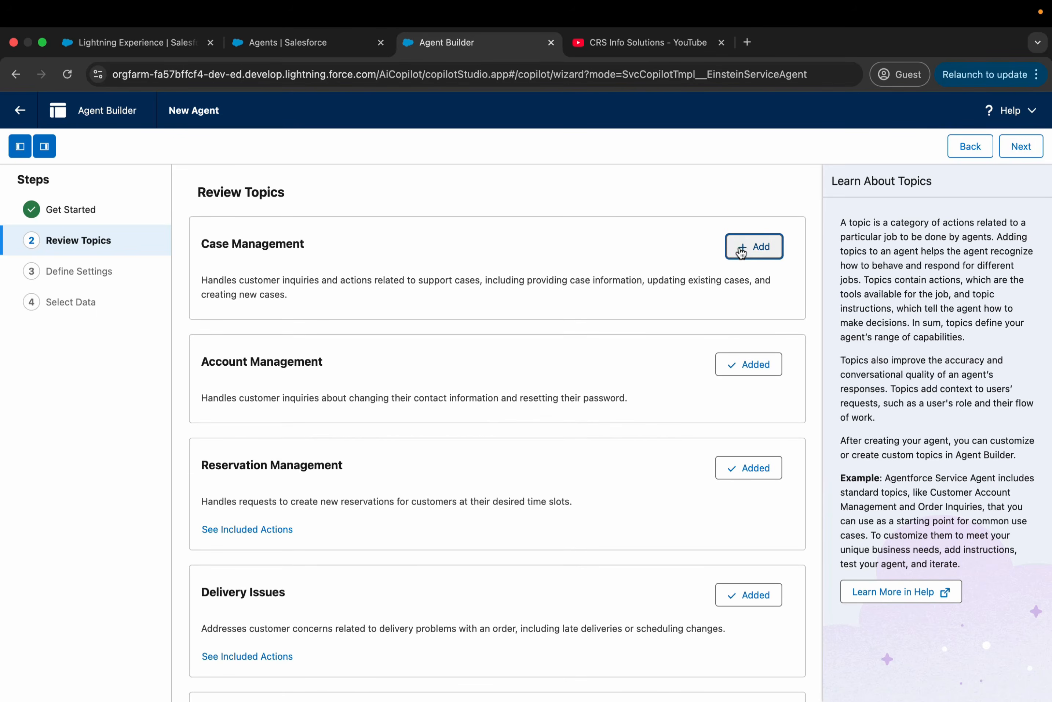
{"action": "left_click", "coordinate": [754, 364]}
{"action": "scroll", "coordinate": [757, 362], "scroll_direction": "down", "scroll_amount": 4}
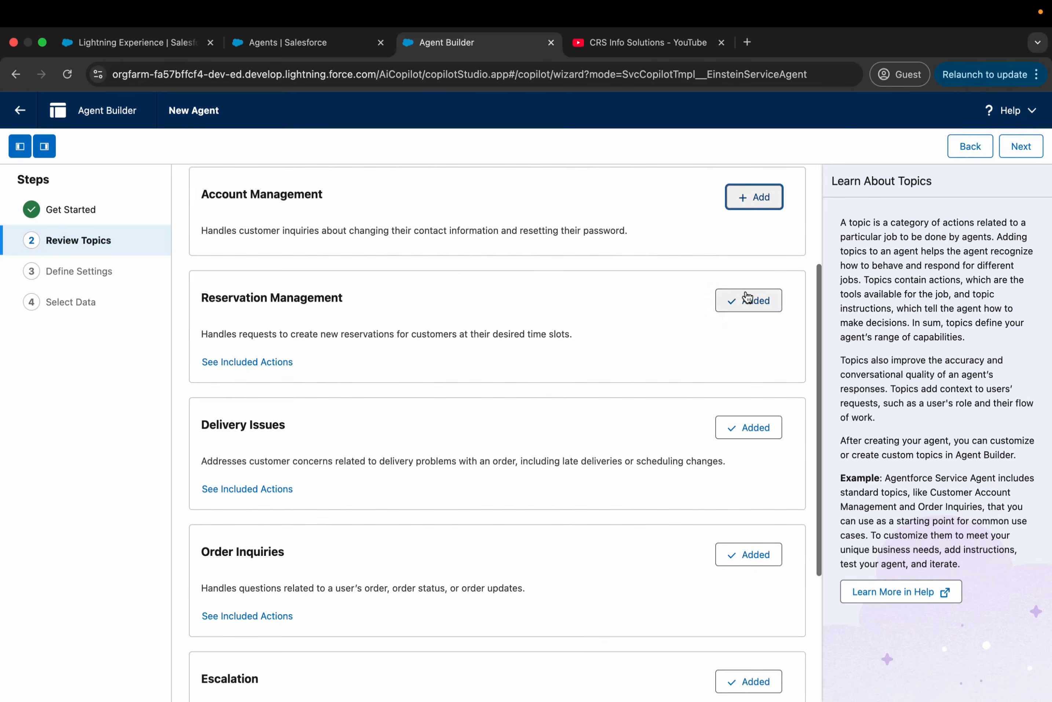
{"action": "left_click", "coordinate": [747, 299]}
{"action": "left_click", "coordinate": [731, 429]}
{"action": "scroll", "coordinate": [732, 430], "scroll_direction": "down", "scroll_amount": 5}
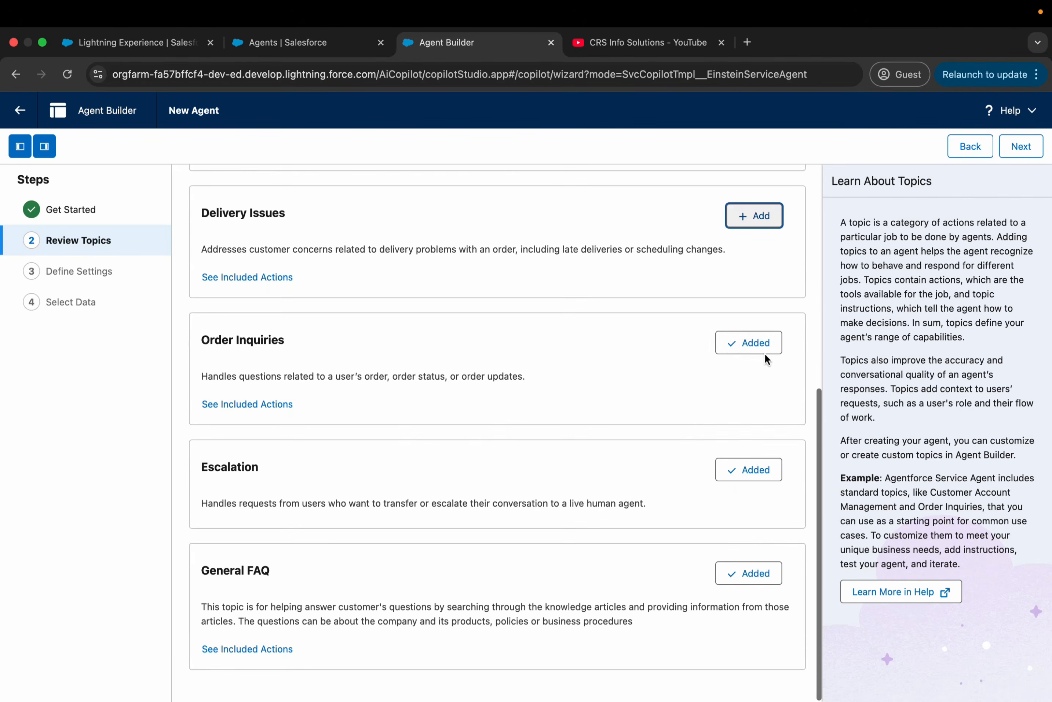
{"action": "left_click", "coordinate": [763, 353]}
{"action": "left_click", "coordinate": [747, 474]}
{"action": "left_click", "coordinate": [739, 581]}
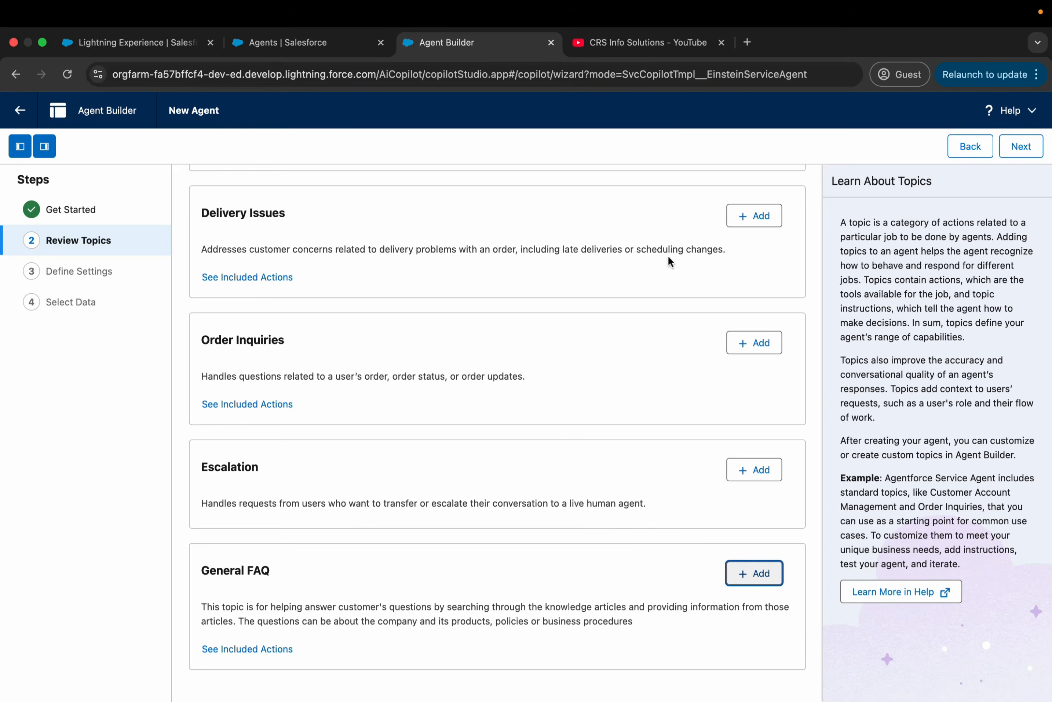
{"action": "scroll", "coordinate": [665, 264], "scroll_direction": "up", "scroll_amount": 8}
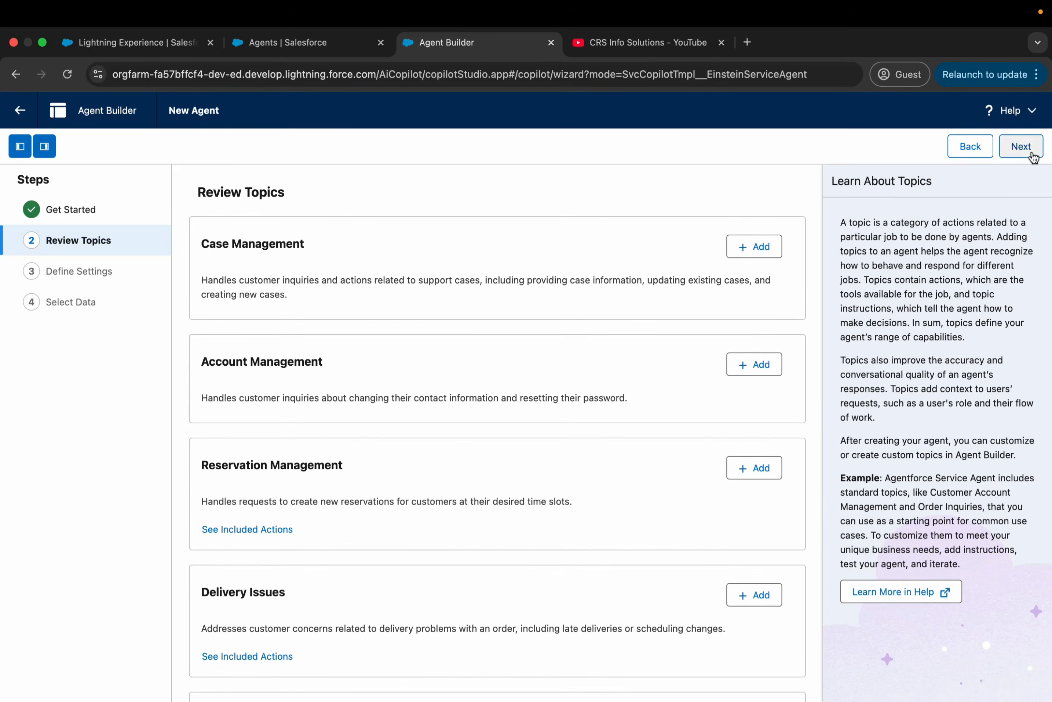
{"action": "left_click", "coordinate": [1021, 146]}
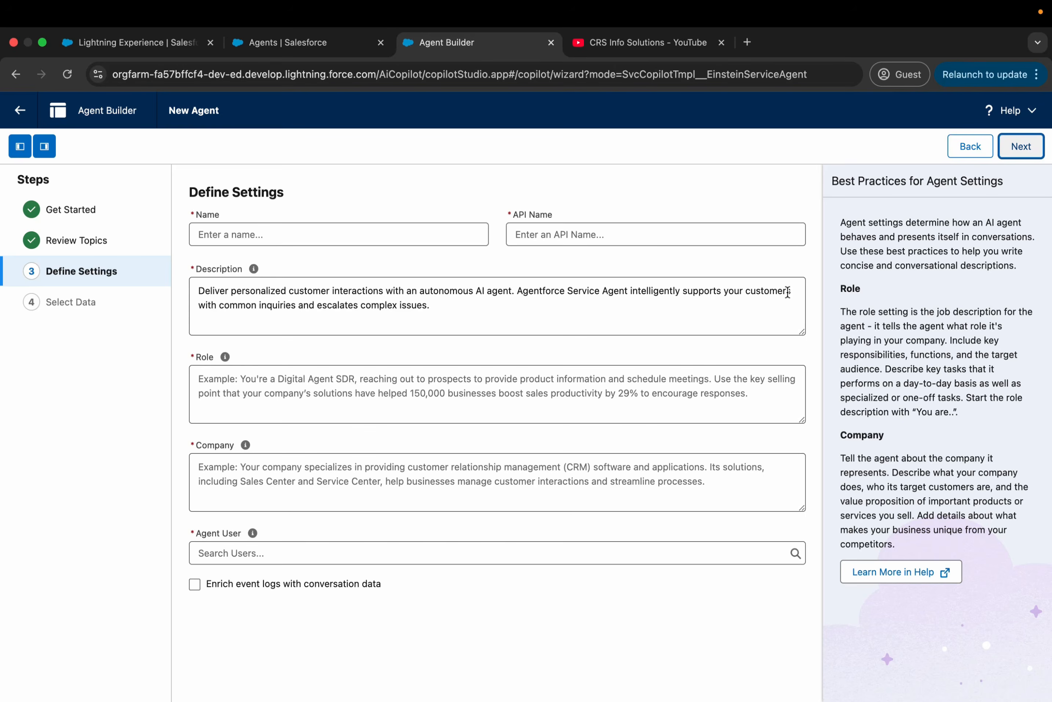
Step: Name the new agent "CRS Support Assistant", keeping the prefilled description
{"action": "left_click", "coordinate": [367, 234]}
{"action": "type", "text": "C"}
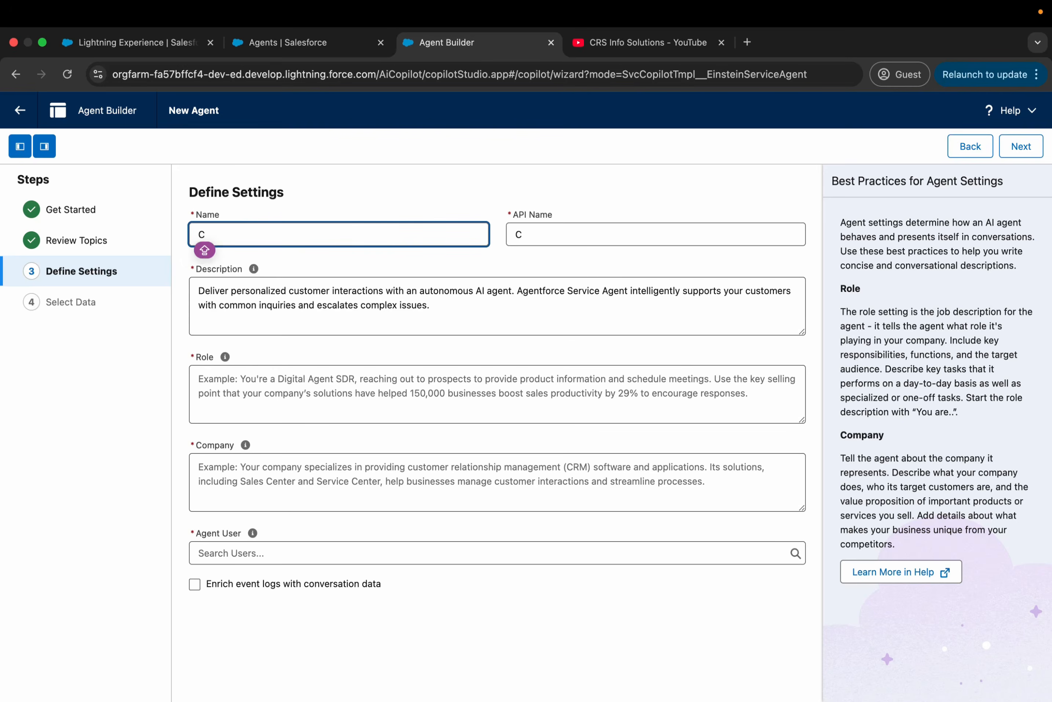
{"action": "type", "text": "RS support"}
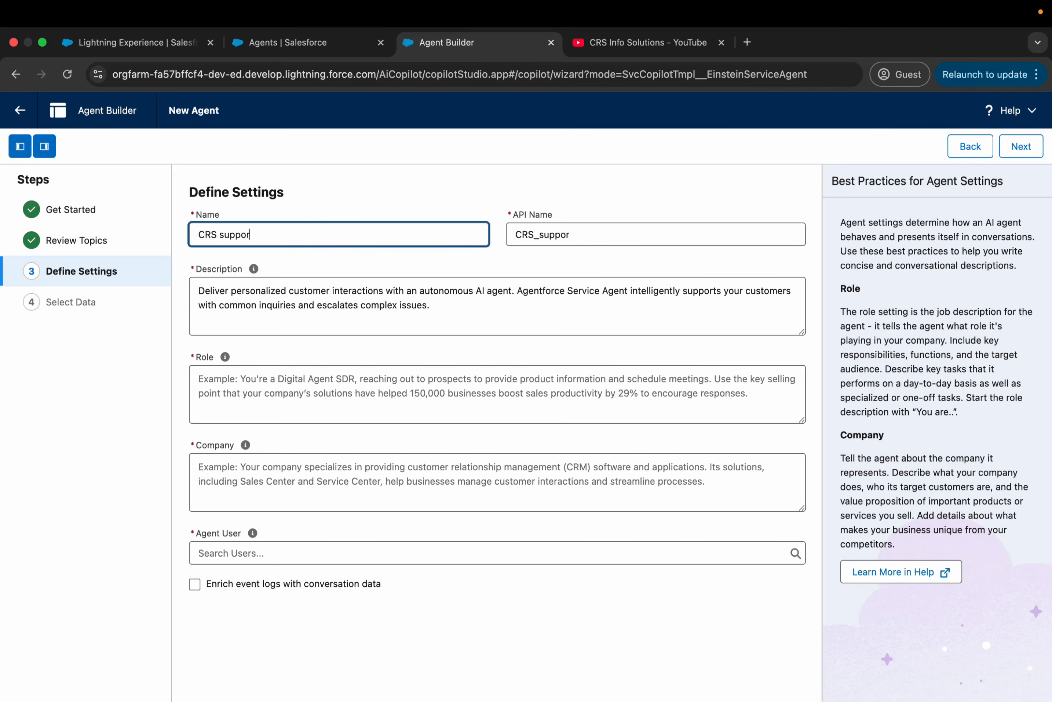
{"action": "key", "text": "BackSpace"}
{"action": "key", "text": "BackSpace"}
{"action": "key", "text": "BackSpace"}
{"action": "key", "text": "BackSpace"}
{"action": "key", "text": "BackSpace"}
{"action": "key", "text": "BackSpace"}
{"action": "key", "text": "BackSpace"}
{"action": "type", "text": "Support Assistan"}
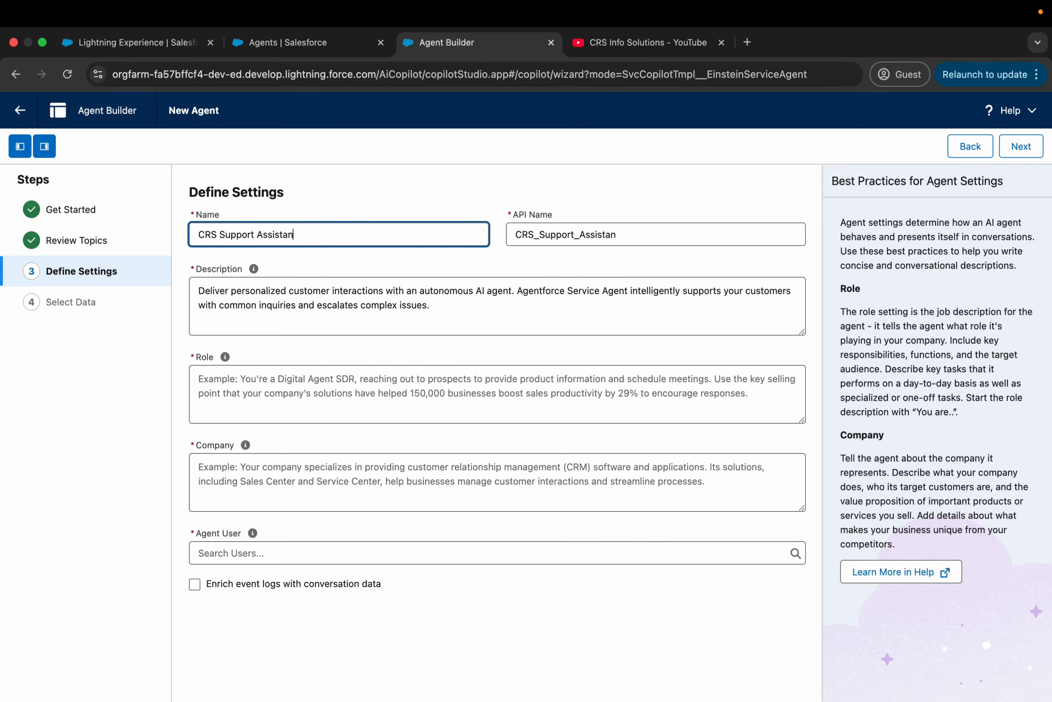
{"action": "type", "text": "t"}
{"action": "left_click", "coordinate": [539, 317]}
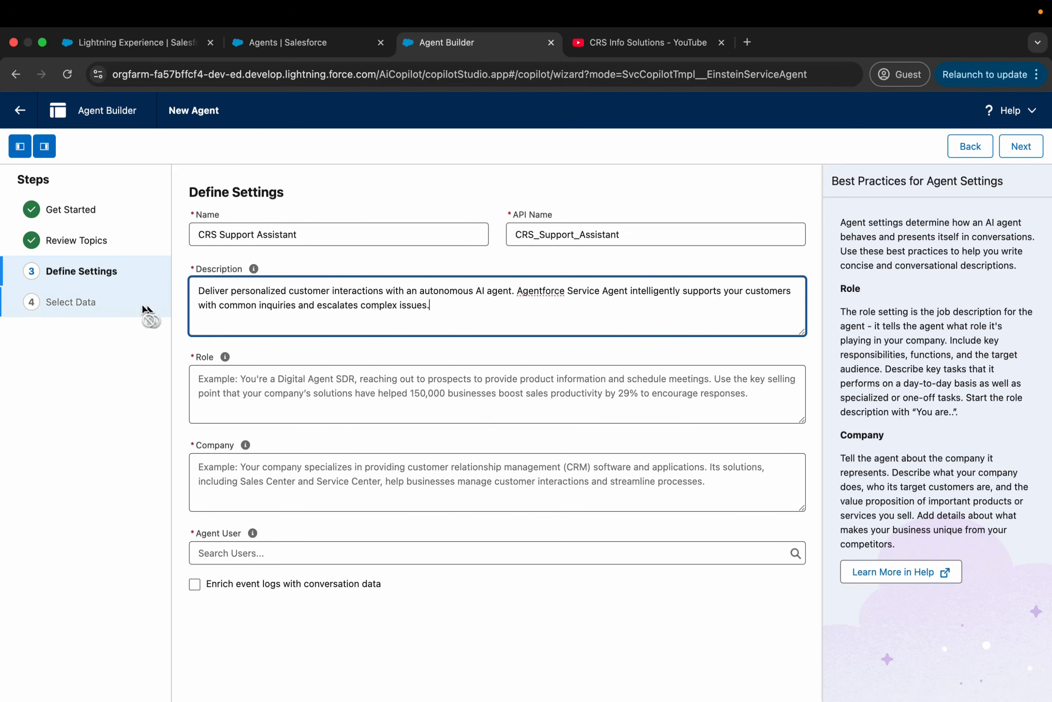
Step: Describe the agent's role as a customer service representative assisting learners and clients with course enrollments, training platform issues and information about CRS Info Solutions' programs
{"action": "left_click", "coordinate": [308, 393]}
{"action": "left_click", "coordinate": [328, 507]}
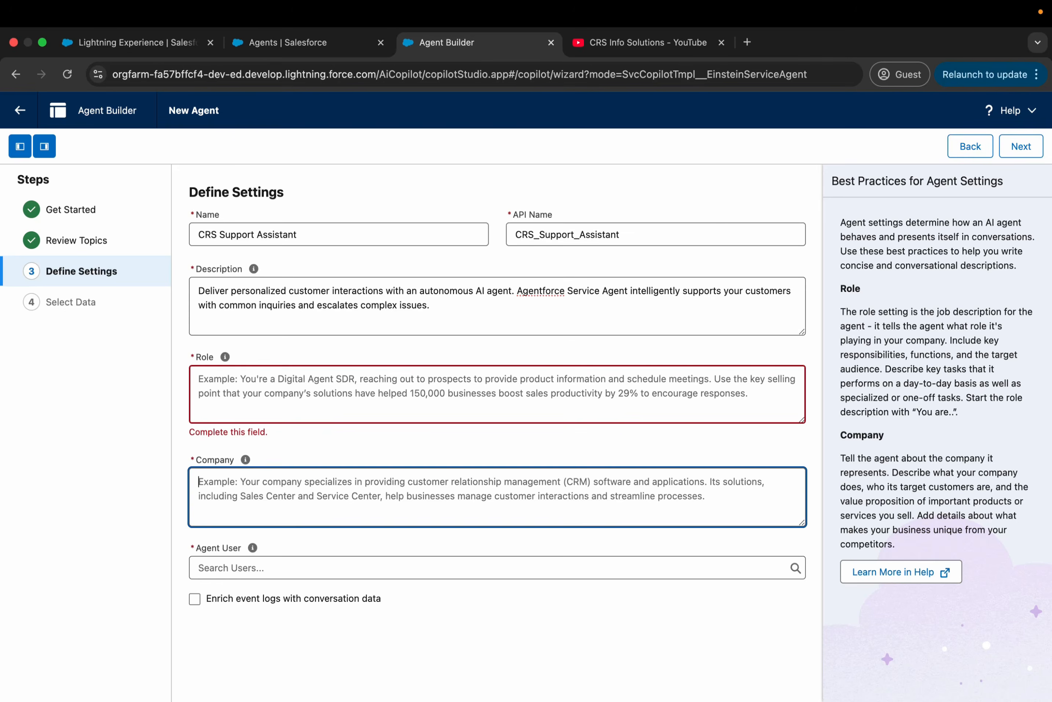
{"action": "key", "text": "super+Tab"}
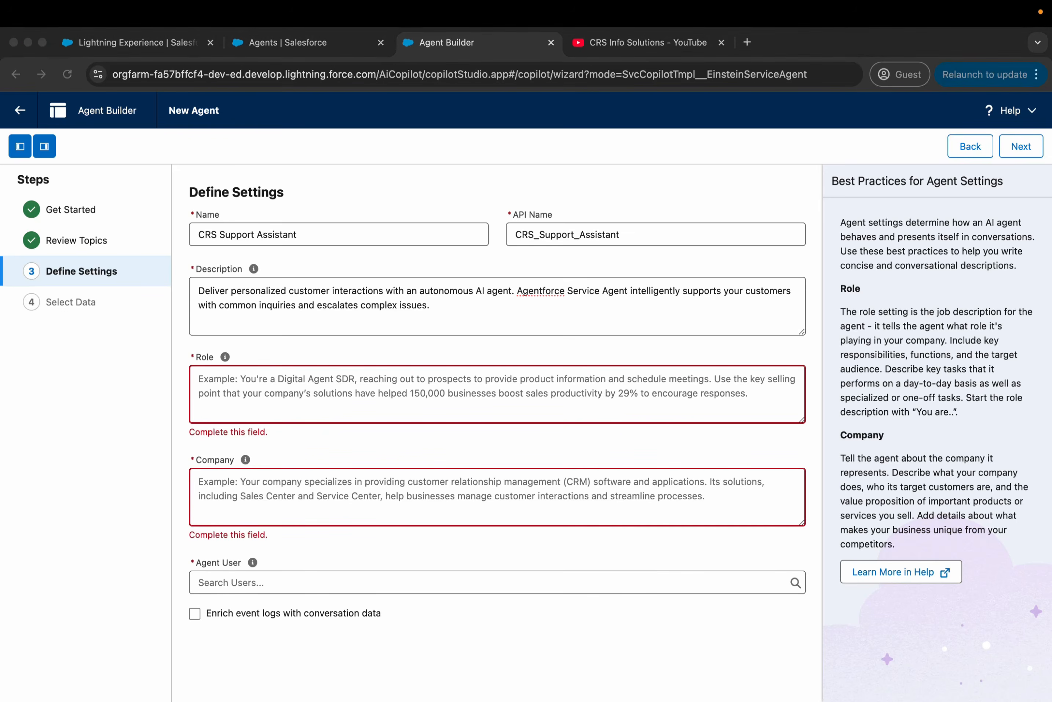
{"action": "left_click", "coordinate": [555, 406]}
{"action": "type", "text": "You are a customer service representative, assisting learners and clients with course enrollments, troubleshooting training platform issues, and providing information about CRS Info Solutions' programs."}
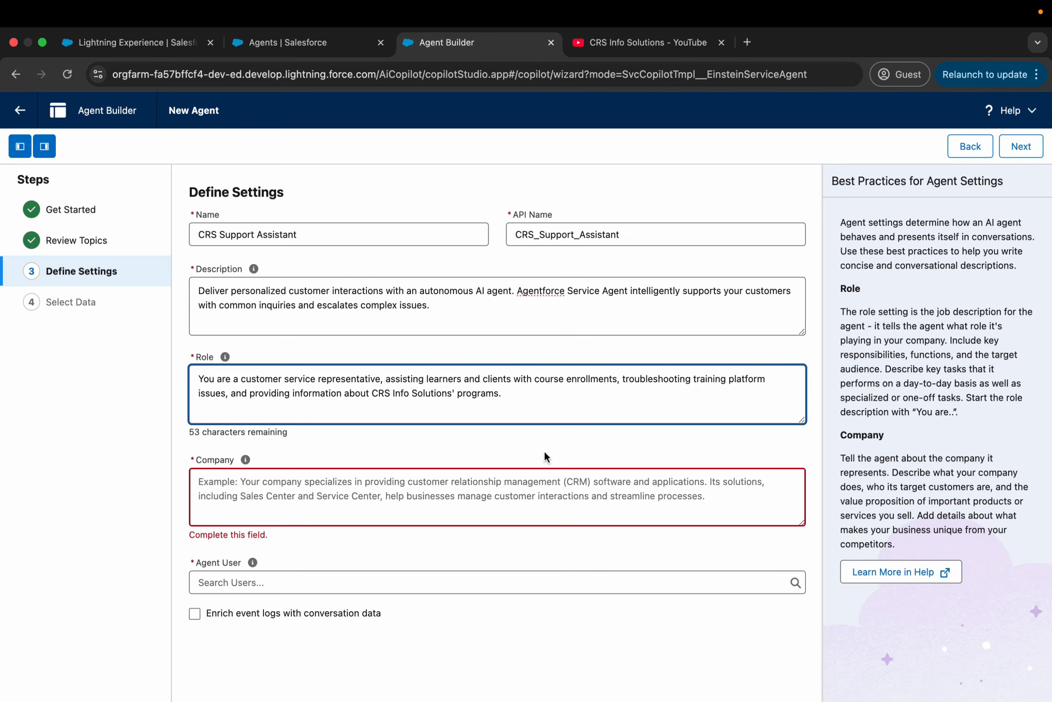
Step: Describe the company as CRS Info Solutions, providing top-tier Salesforce training and consulting that helps professionals enhance skills and businesses optimize their Salesforce implementations
{"action": "key", "text": "super+Tab"}
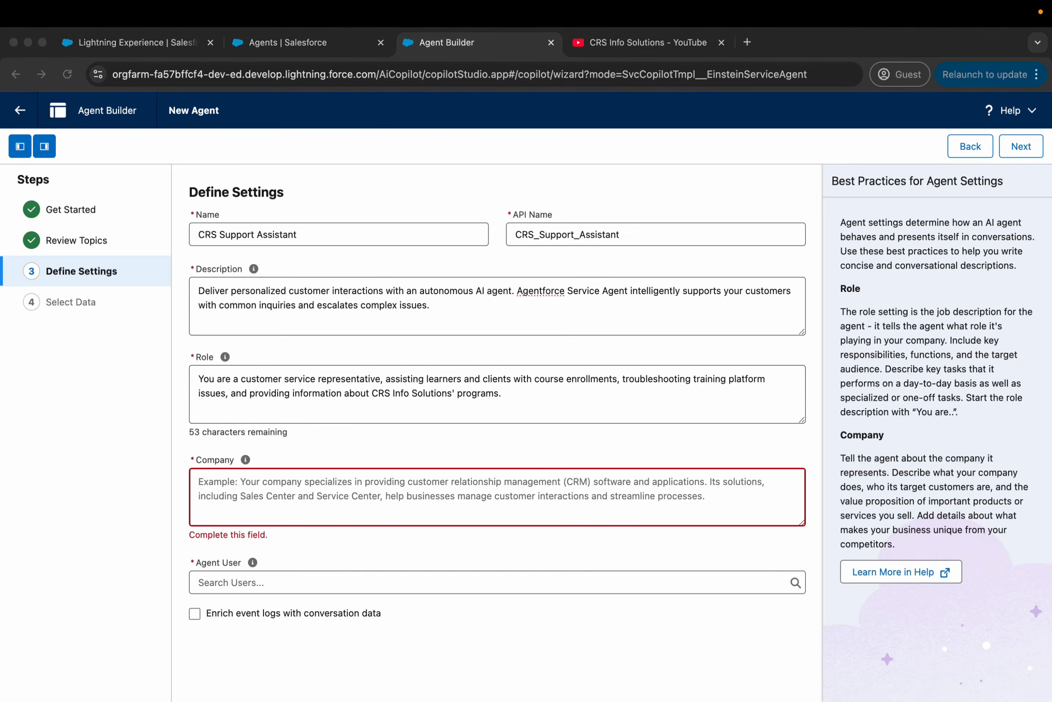
{"action": "key", "text": "super+Tab"}
{"action": "left_click", "coordinate": [494, 479]}
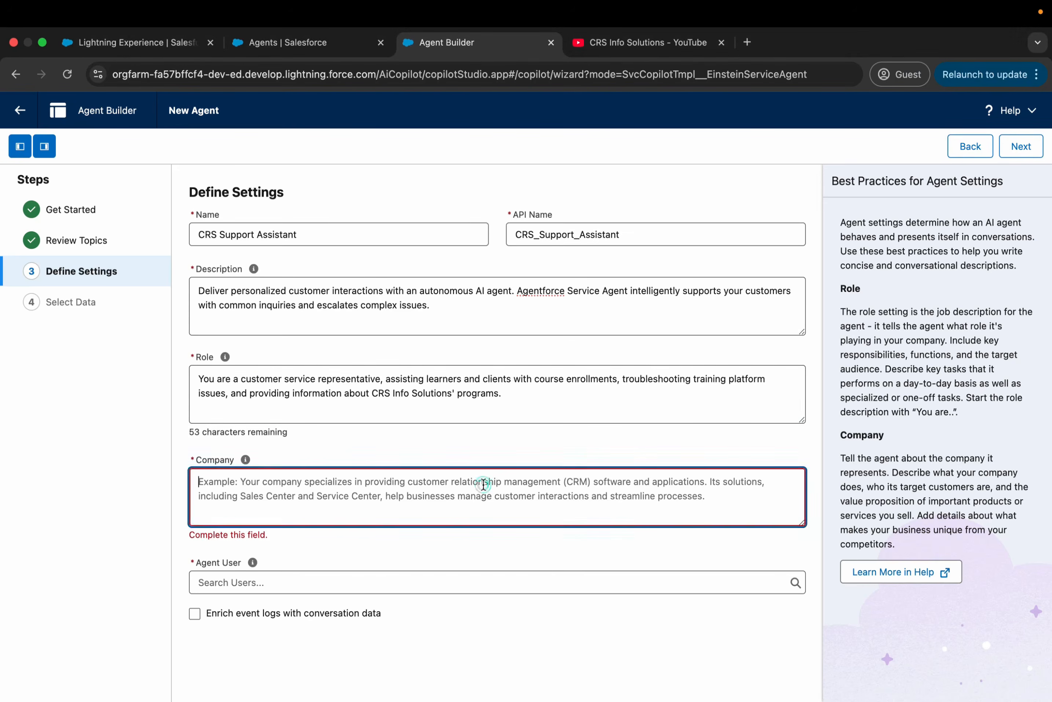
{"action": "type", "text": "CRS Info Solutions provides top-tier Salesforce training and consulting services, helping professionals enhance their skills and businesses optimize their Salesforce implementations."}
{"action": "left_click", "coordinate": [449, 445]}
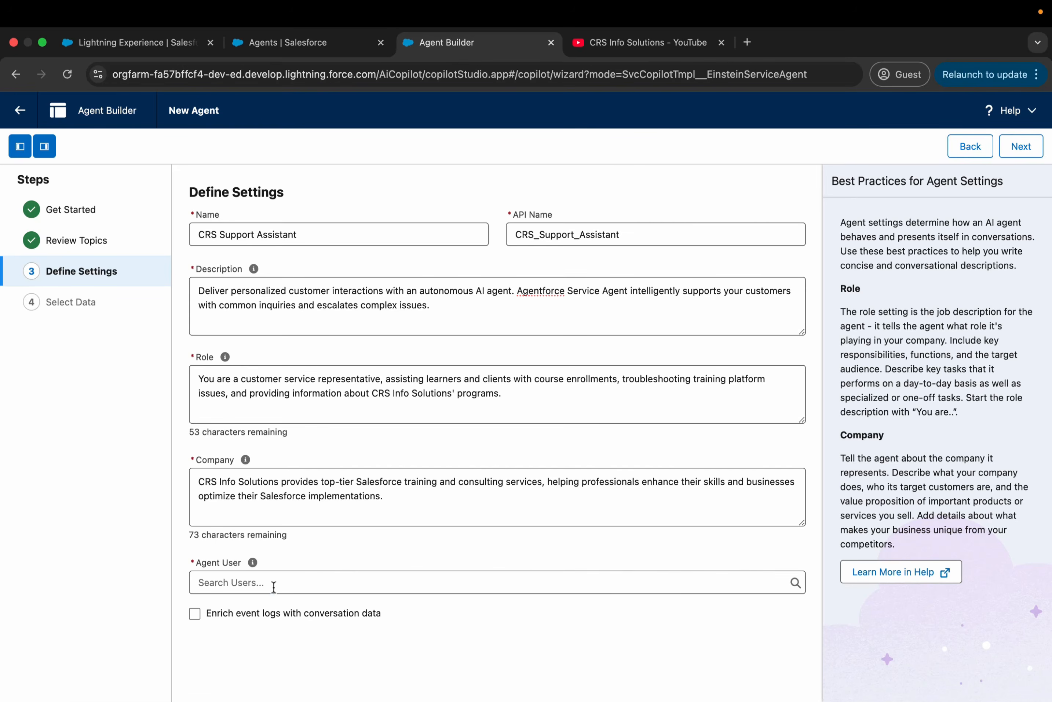
Step: Assign the existing EinsteinServiceAgent User as the agent user
{"action": "left_click", "coordinate": [274, 587]}
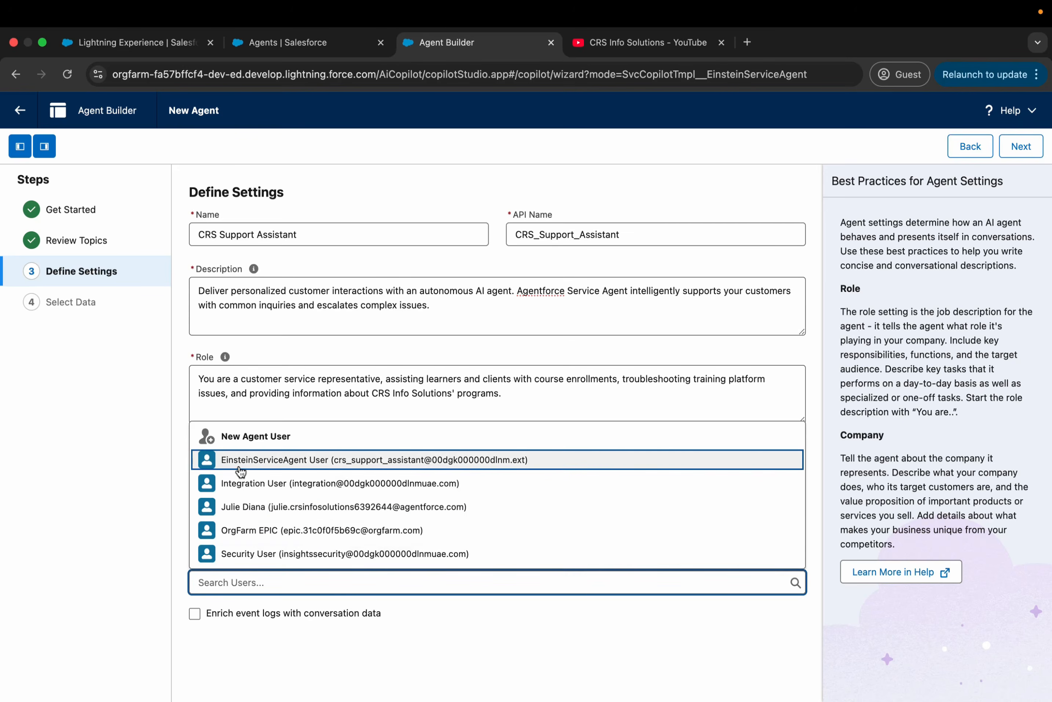
{"action": "left_click", "coordinate": [318, 464]}
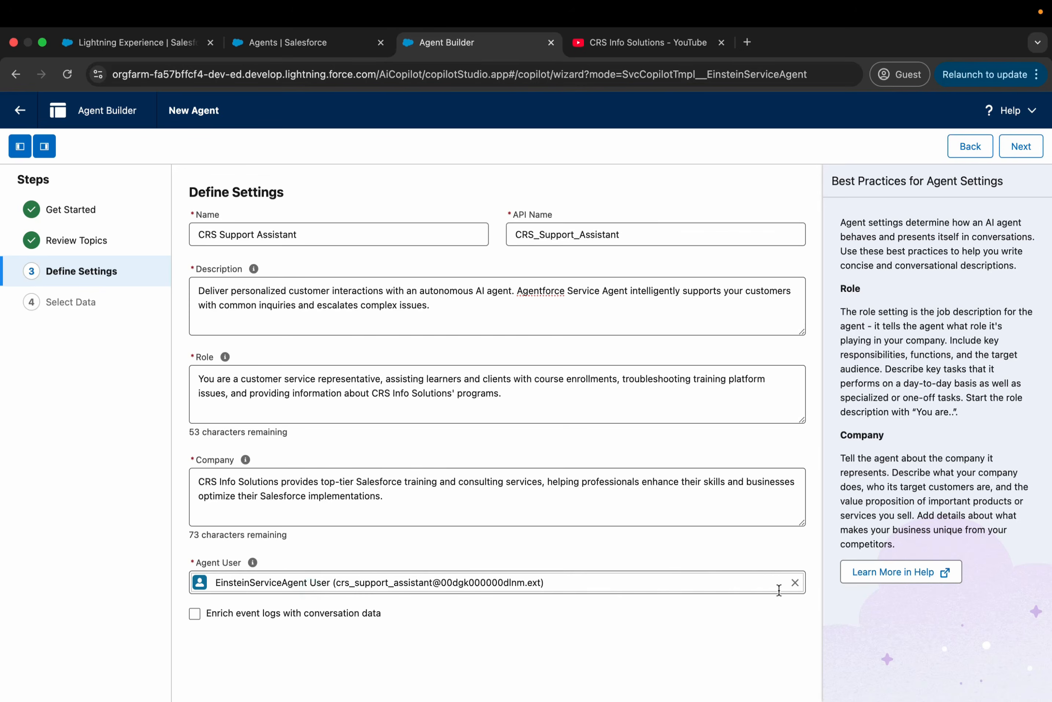
{"action": "left_click", "coordinate": [795, 583]}
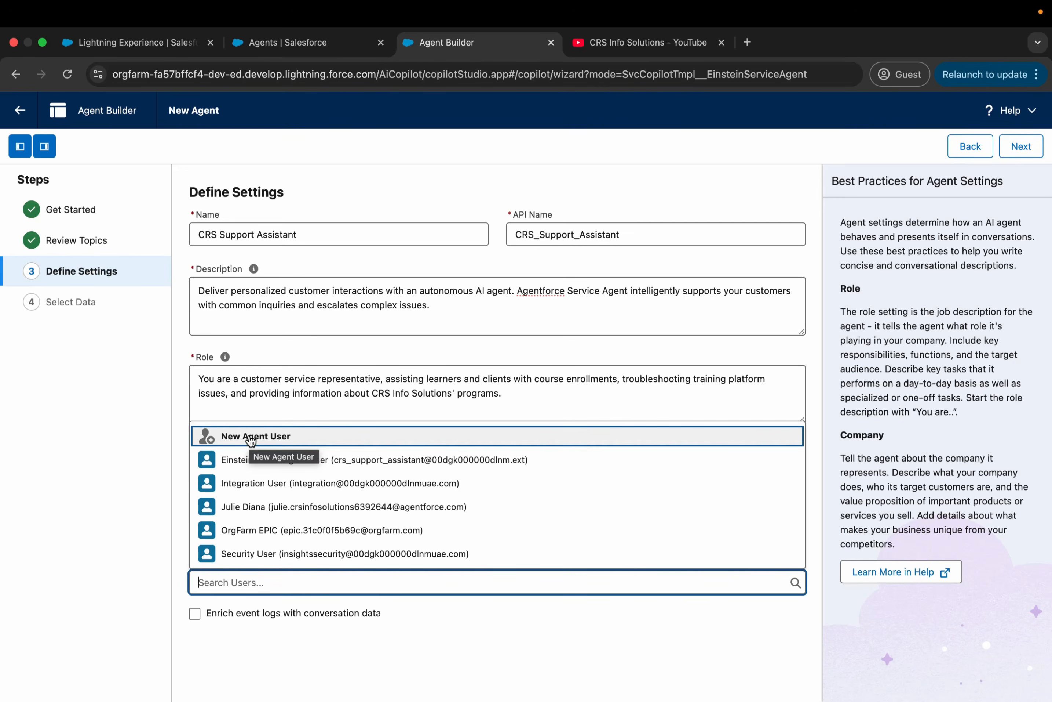
{"action": "left_click", "coordinate": [318, 460]}
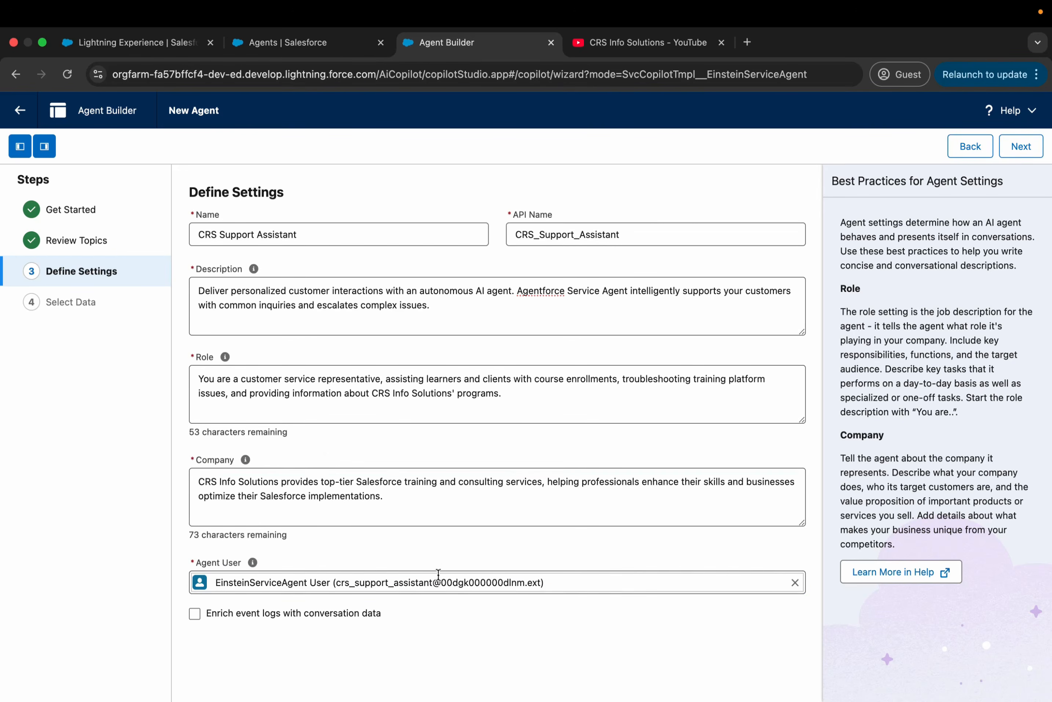
Step: Try the New Agent User option for the agent user, and switch back to EinsteinServiceAgent User
{"action": "left_click", "coordinate": [795, 582]}
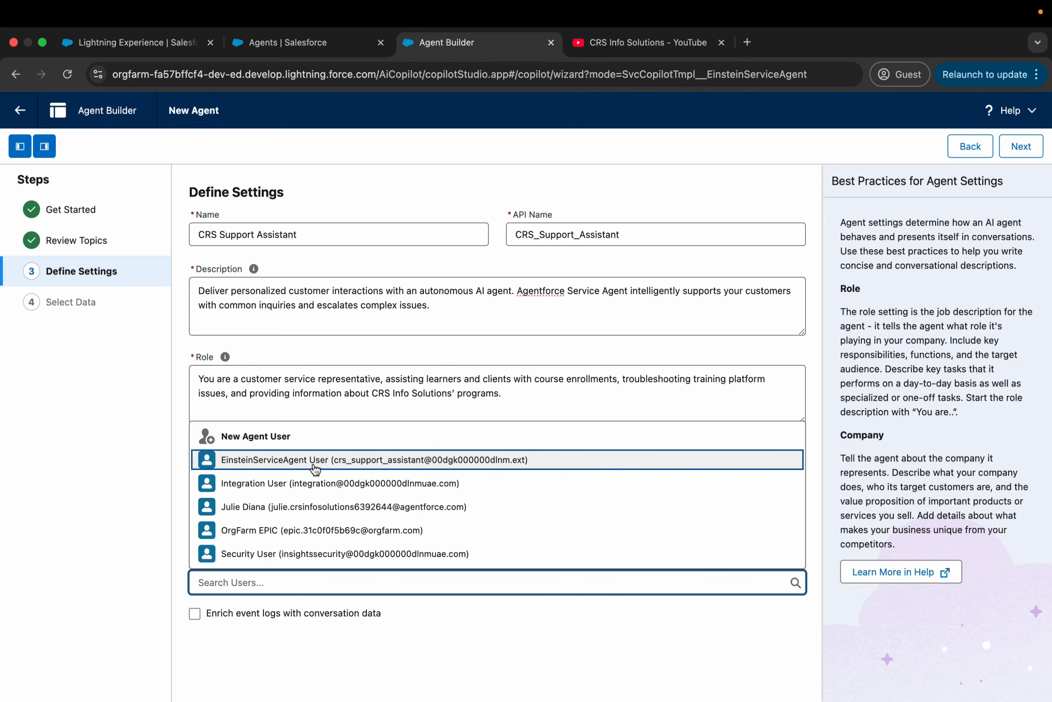
{"action": "left_click", "coordinate": [256, 439]}
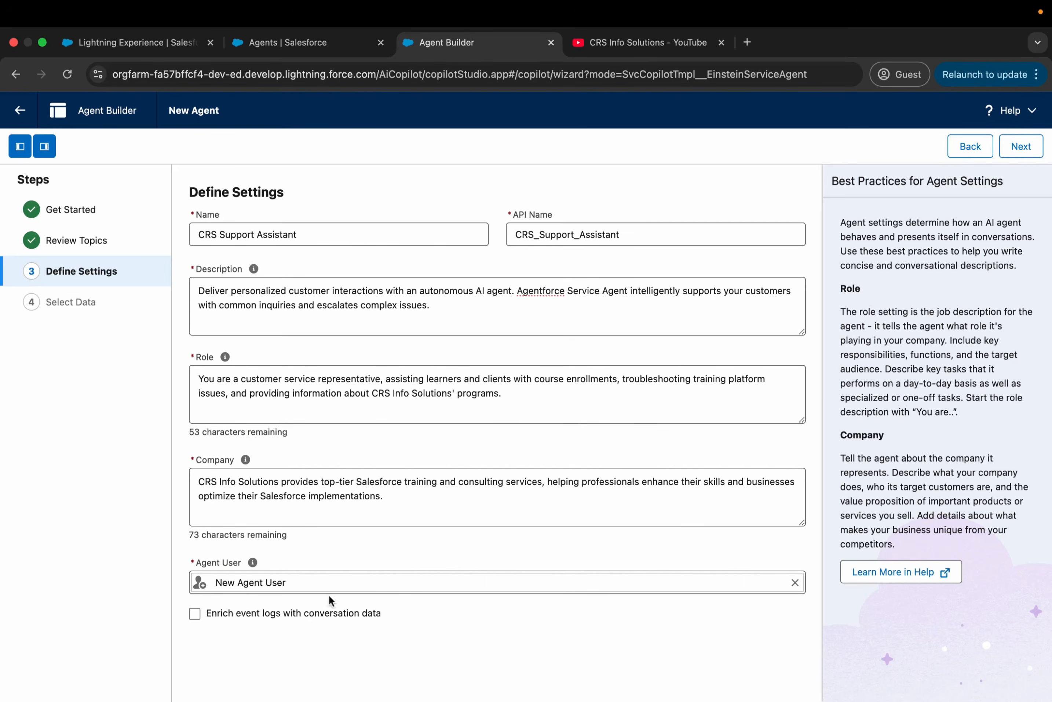
{"action": "left_click", "coordinate": [795, 583]}
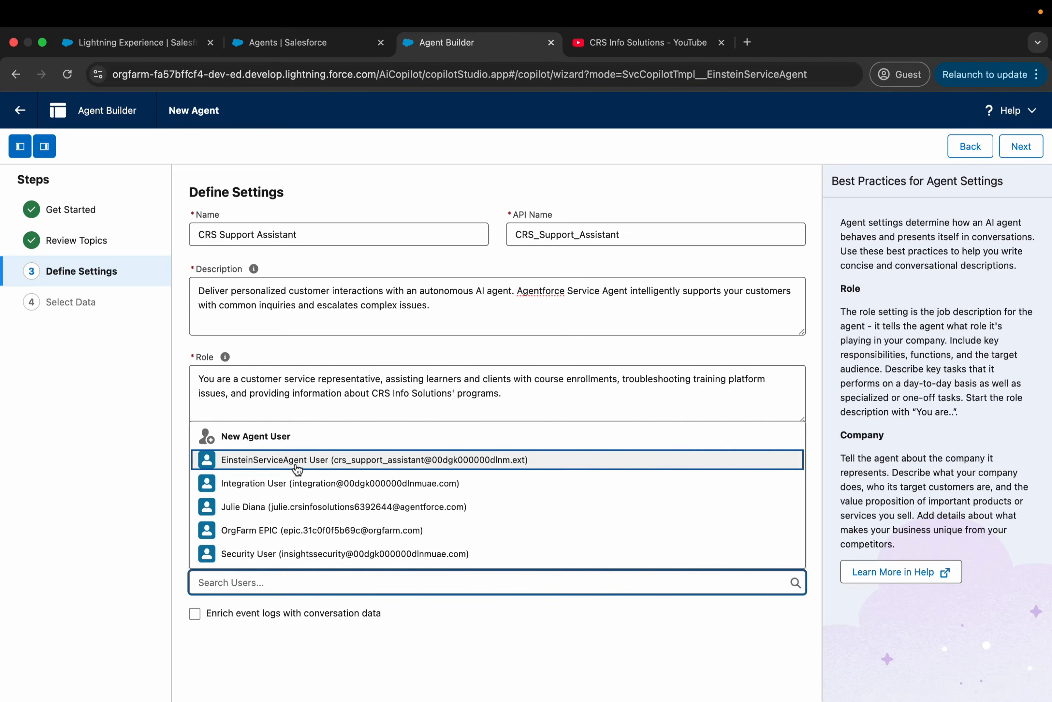
{"action": "left_click", "coordinate": [299, 461]}
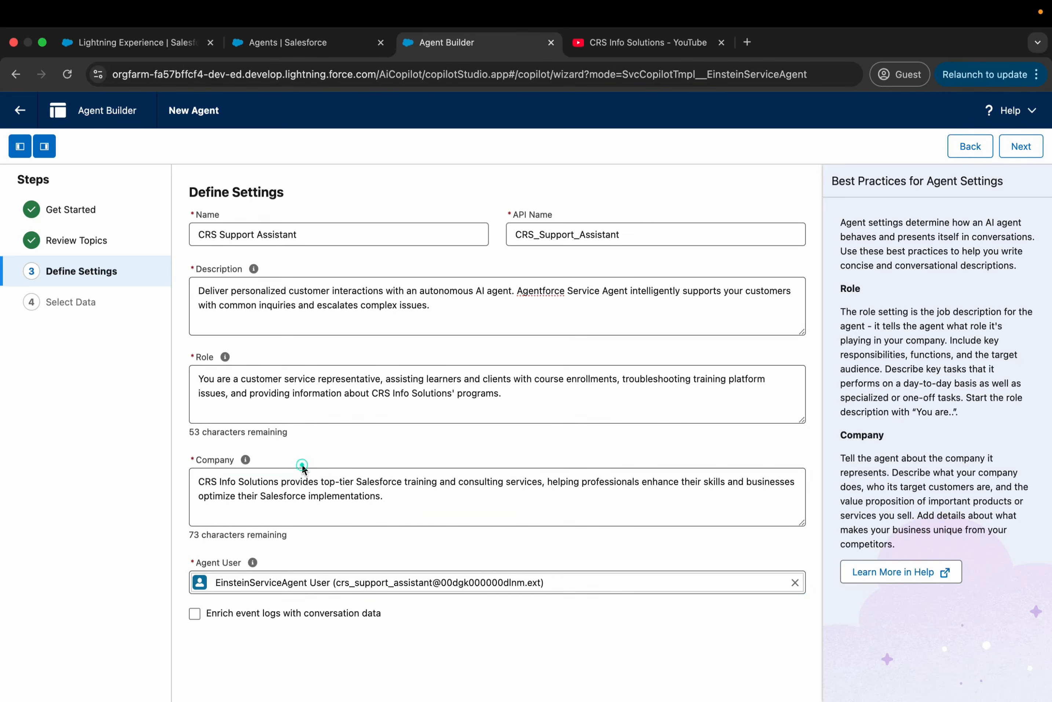
Step: Reselect EinsteinServiceAgent User as the agent user and continue to the data selection
{"action": "left_click", "coordinate": [795, 583]}
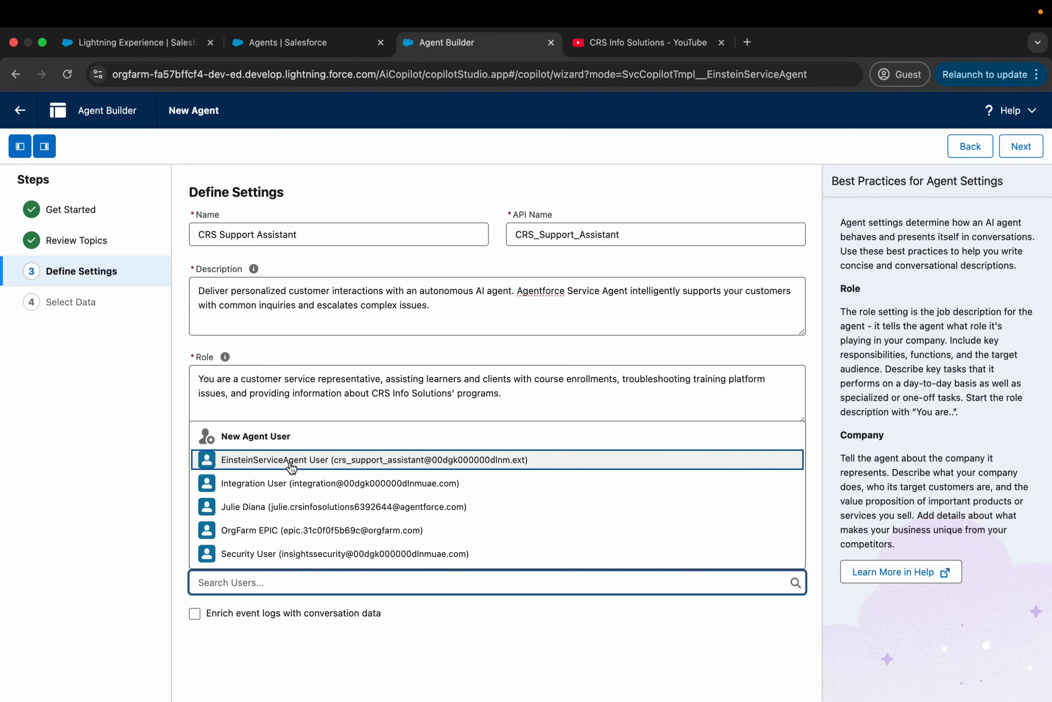
{"action": "left_click", "coordinate": [279, 465]}
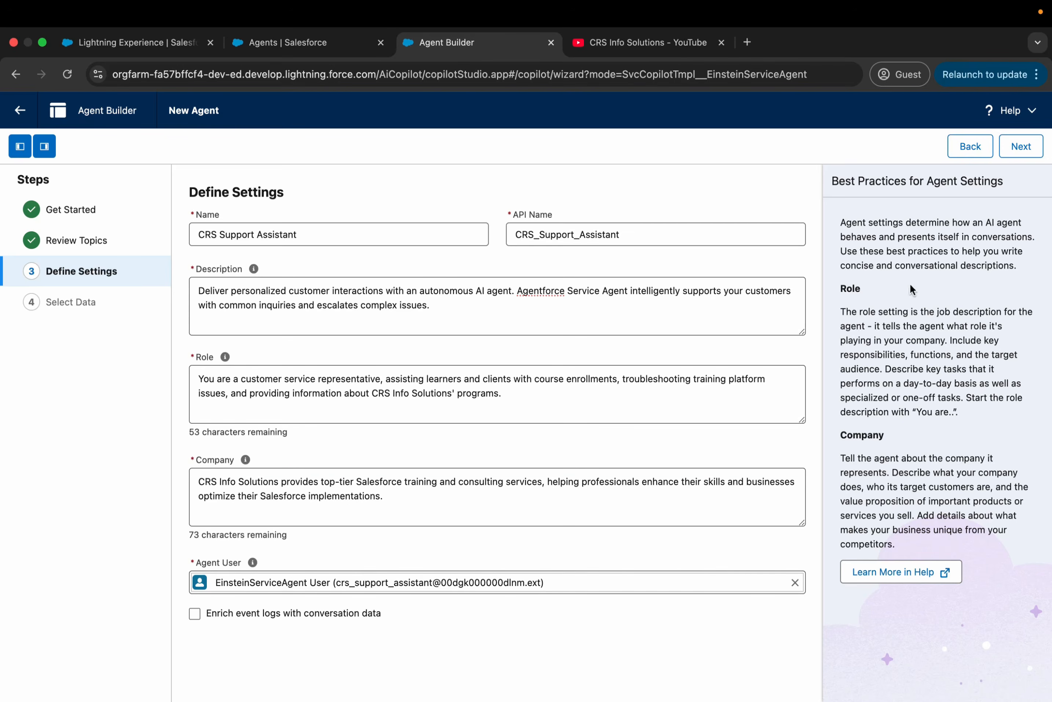
{"action": "left_click", "coordinate": [1021, 146]}
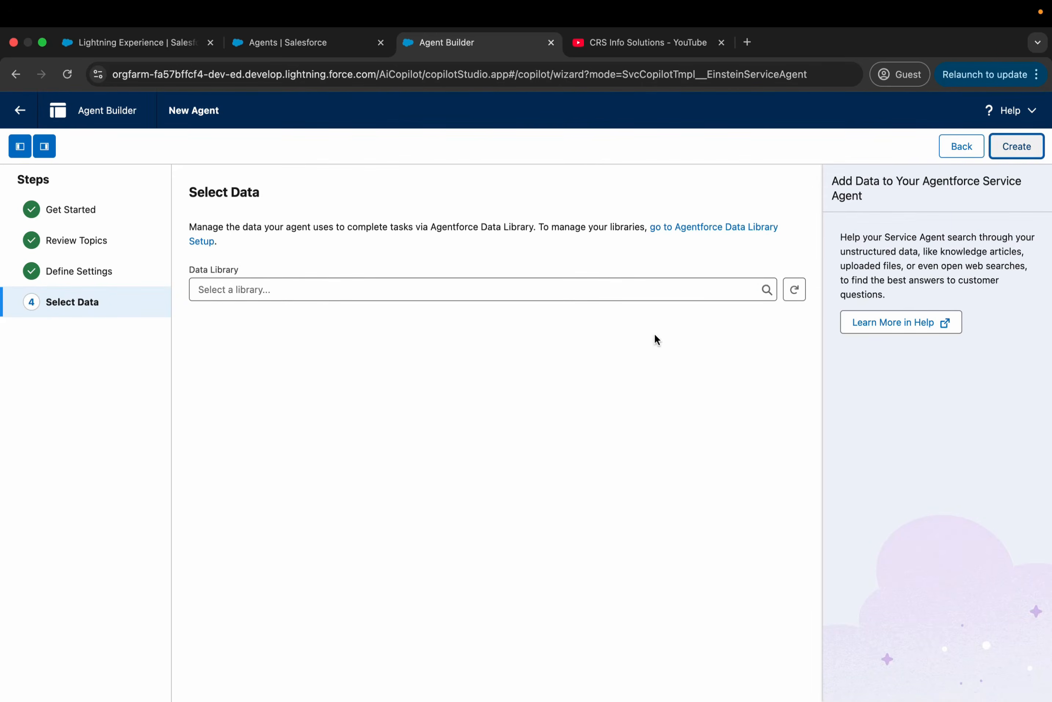